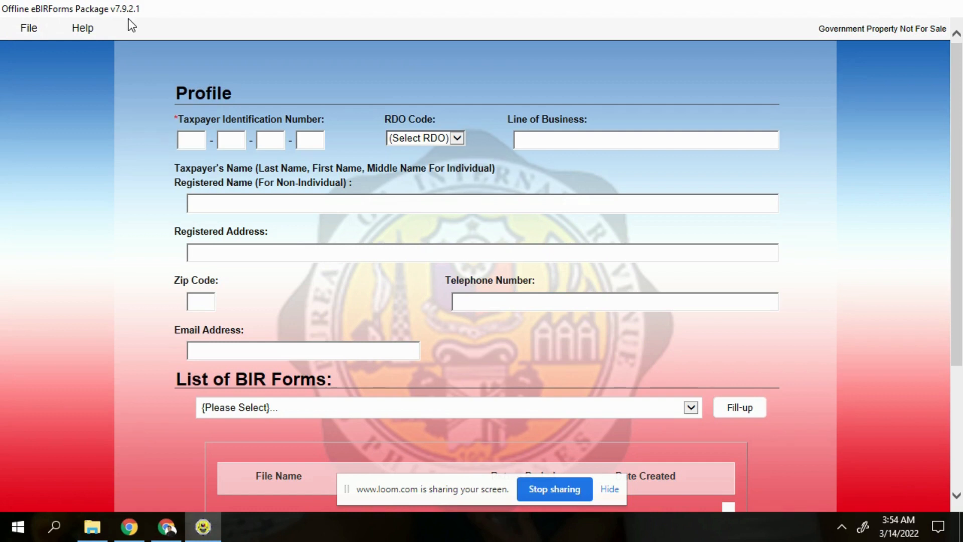
- Switch to Chrome and open the Bureau of Internal Revenue website, bir.gov.ph, in the Google tab
{"action": "left_click", "coordinate": [175, 531]}
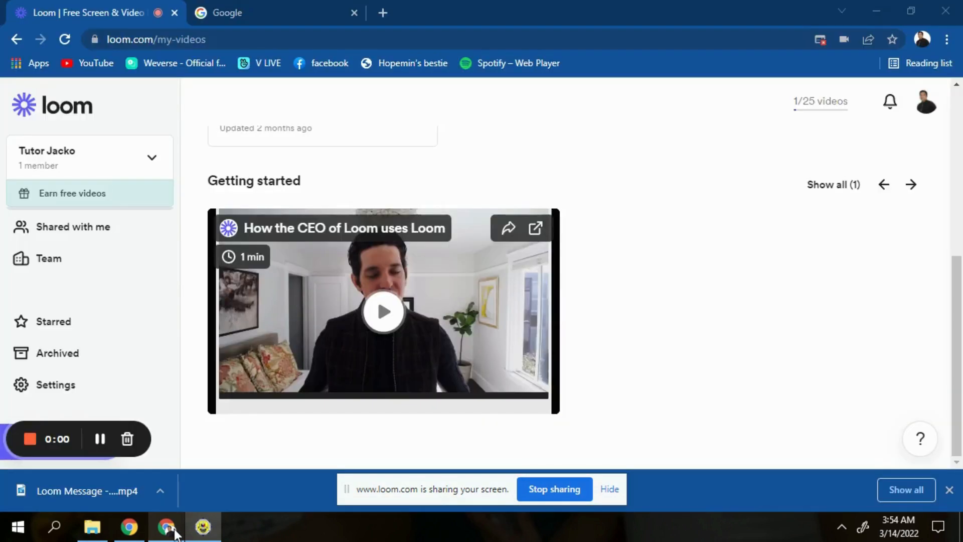
{"action": "left_click", "coordinate": [250, 13]}
{"action": "left_click", "coordinate": [299, 40]}
{"action": "type", "text": "bir"}
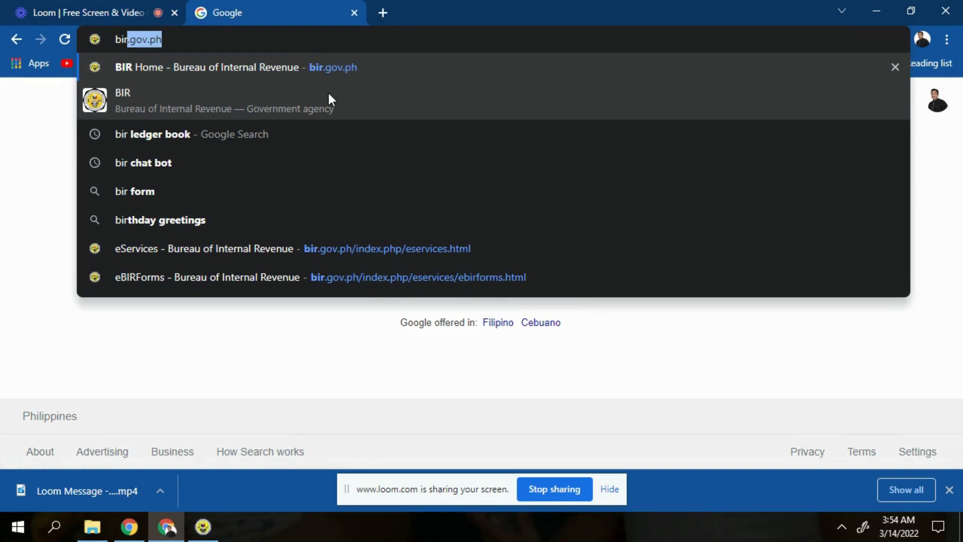
{"action": "key", "text": "Return"}
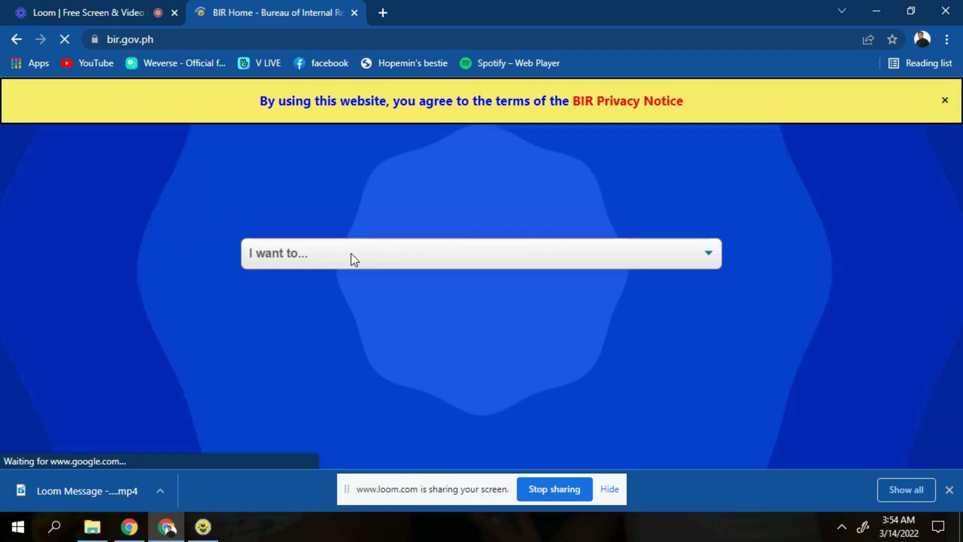
- Choose Use BIR eServices on the home page and open the eBIRForms page at the Offline eBIRForms Package v7.9.2.1 download link
{"action": "left_click", "coordinate": [351, 254]}
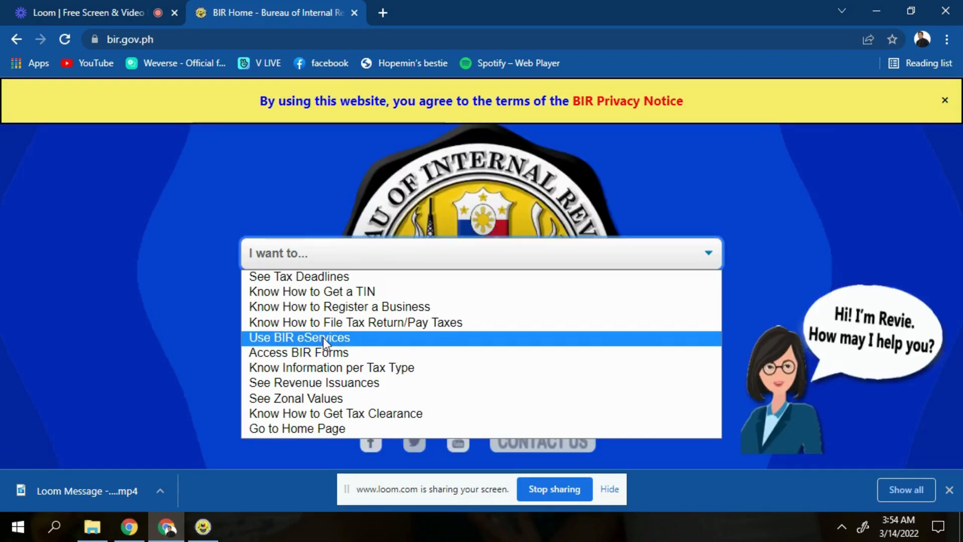
{"action": "left_click", "coordinate": [323, 338]}
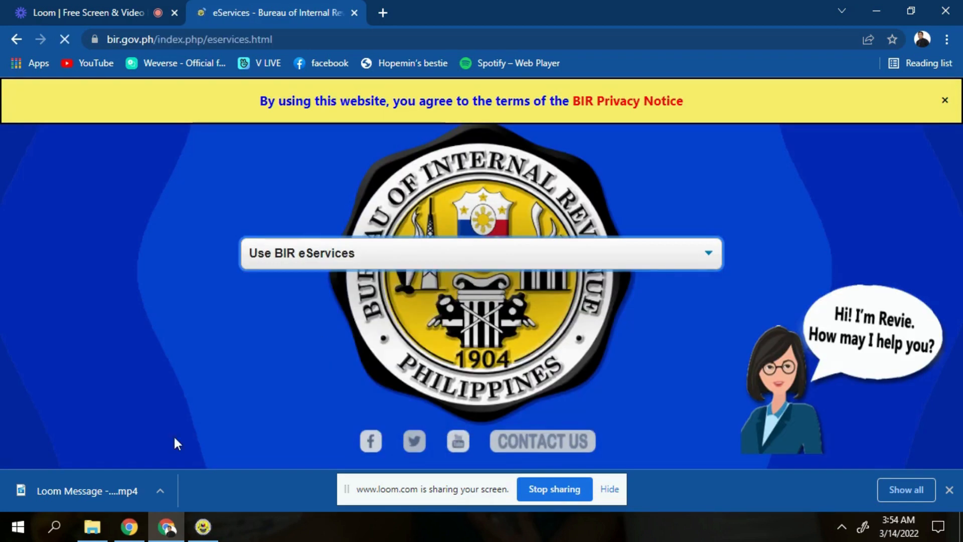
{"action": "left_click", "coordinate": [93, 526]}
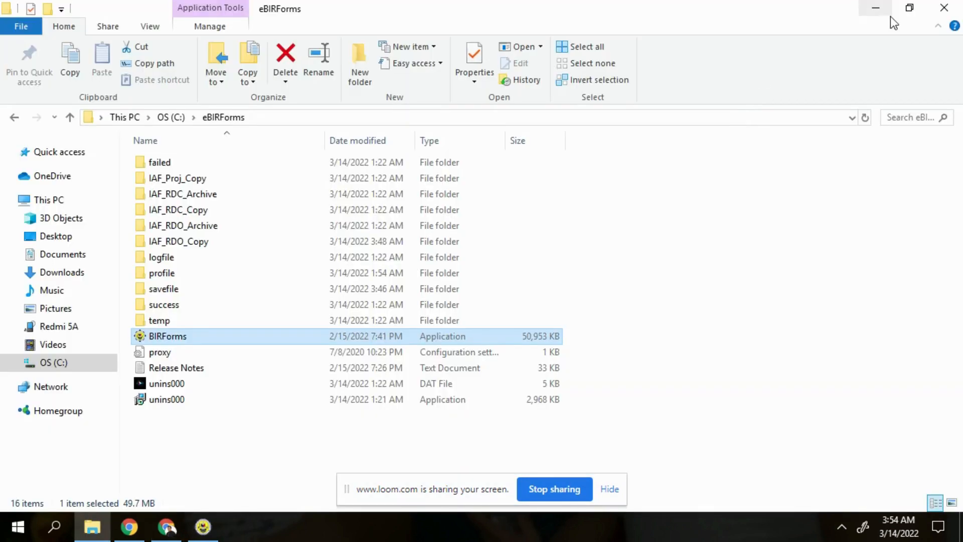
{"action": "left_click", "coordinate": [903, 10]}
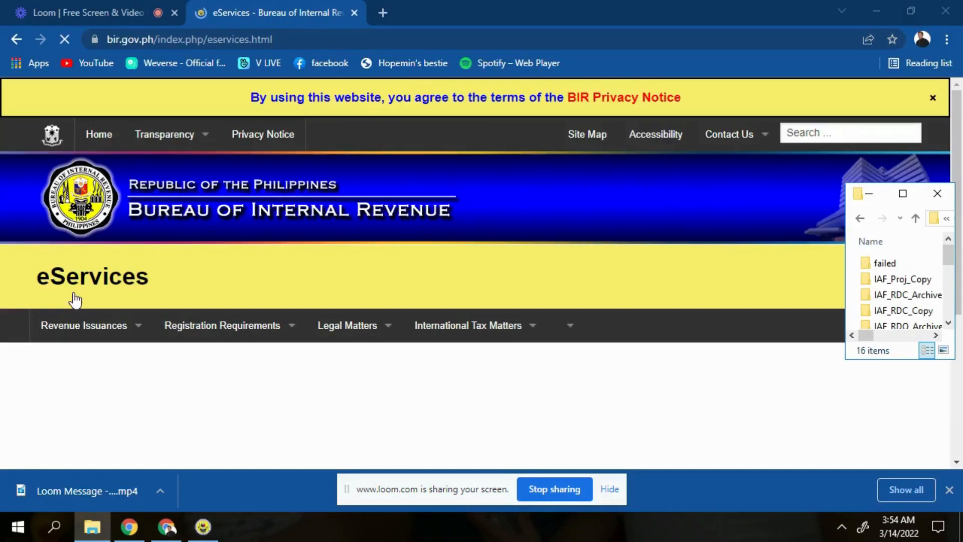
{"action": "scroll", "coordinate": [208, 386], "scroll_direction": "down", "scroll_amount": 7}
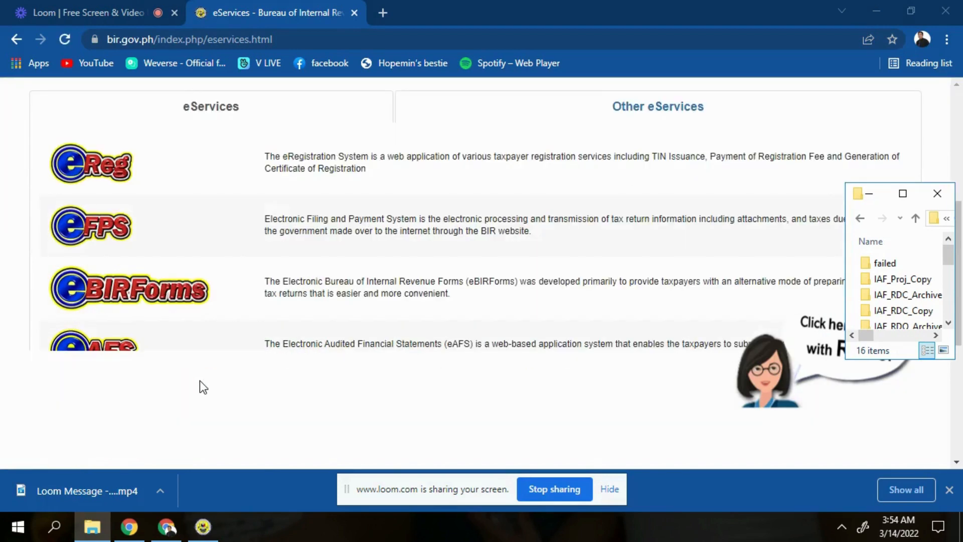
{"action": "left_click", "coordinate": [160, 279]}
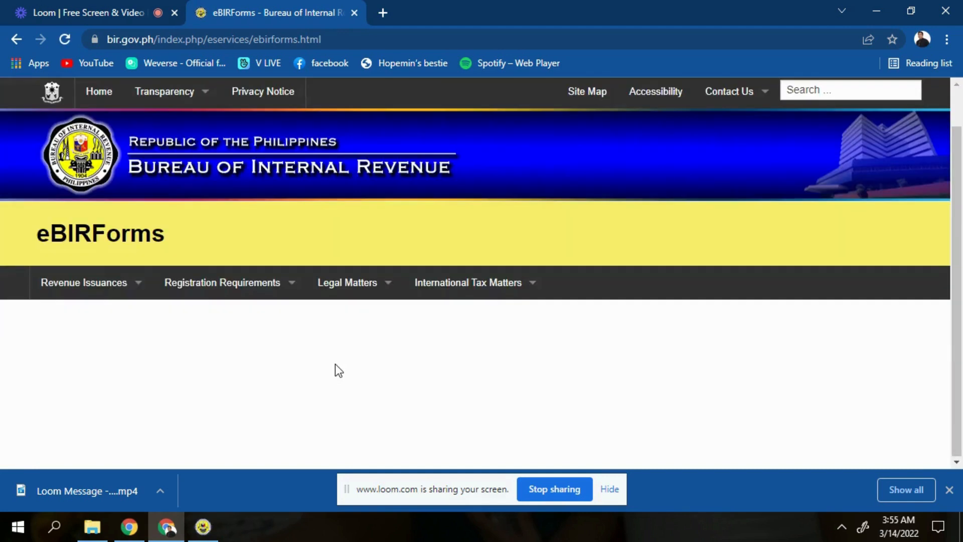
{"action": "scroll", "coordinate": [335, 363], "scroll_direction": "down", "scroll_amount": 8}
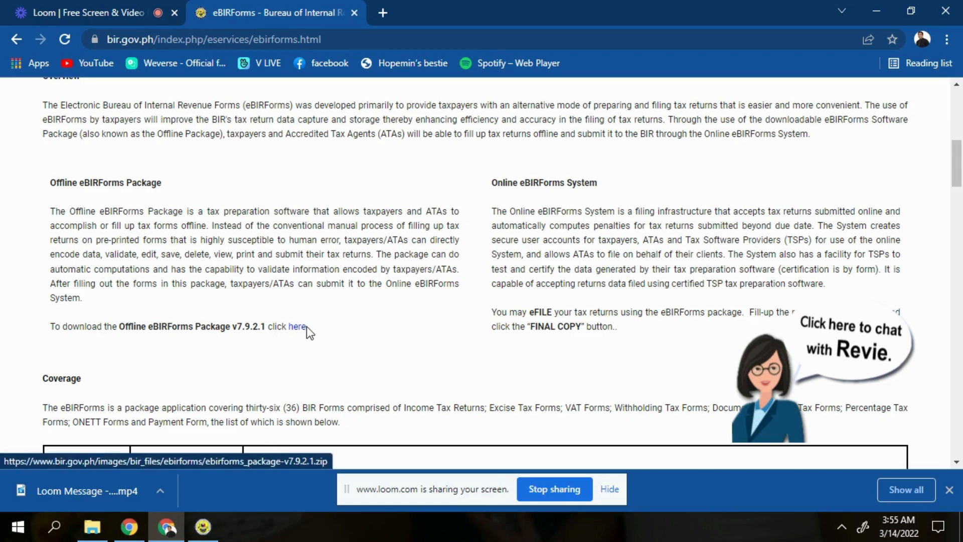
- Switch to the Offline eBIRForms Package and load the taxpayer's profile by entering all four parts of the Taxpayer Identification Number
{"action": "mouse_move", "coordinate": [207, 539]}
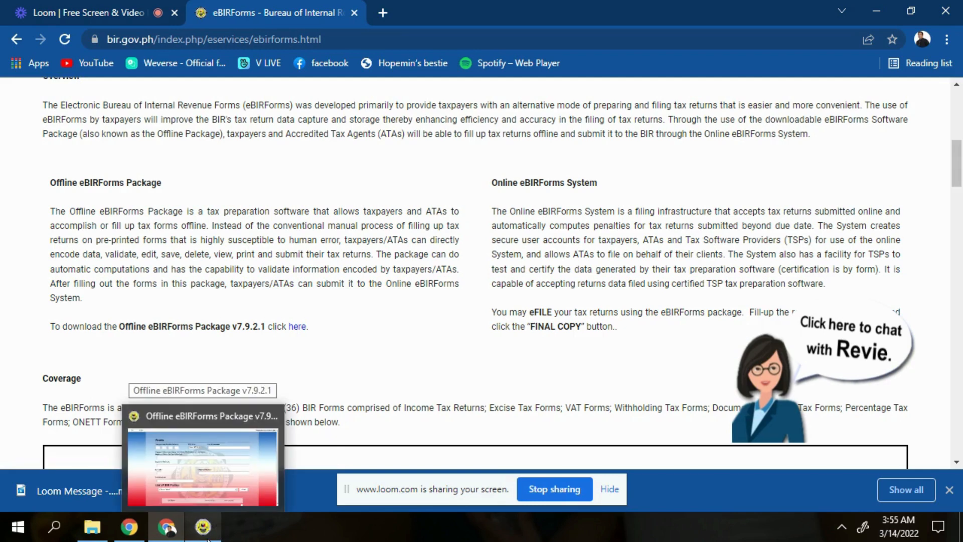
{"action": "left_click", "coordinate": [204, 536]}
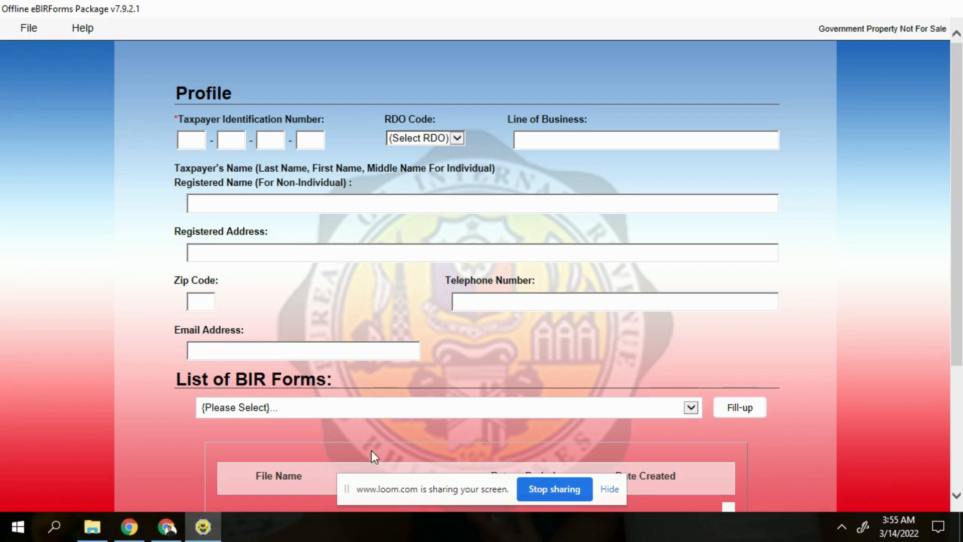
{"action": "left_click", "coordinate": [195, 142]}
{"action": "type", "text": "000"}
{"action": "left_click", "coordinate": [232, 141]}
{"action": "type", "text": "000"}
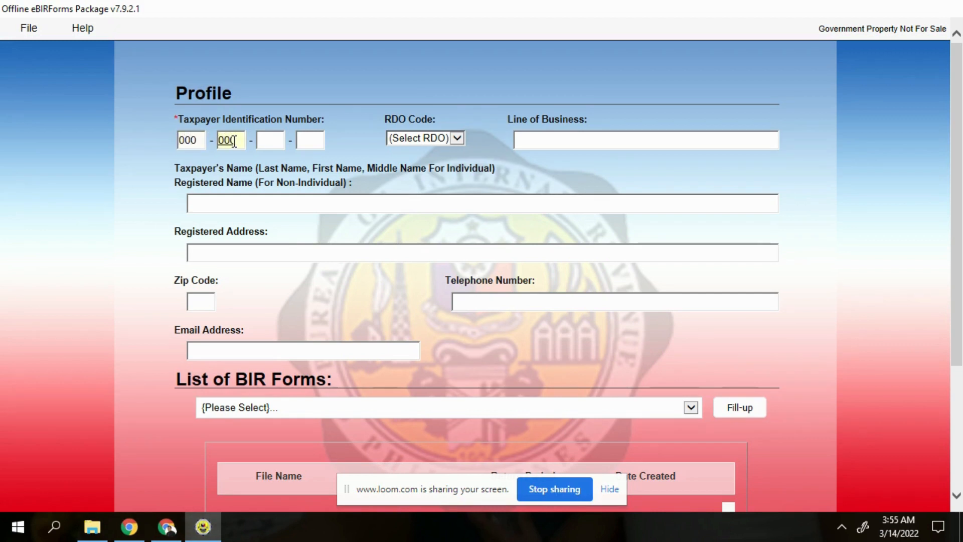
{"action": "left_click", "coordinate": [271, 143]}
{"action": "type", "text": "000"}
{"action": "left_click", "coordinate": [315, 141]}
{"action": "type", "text": "000"}
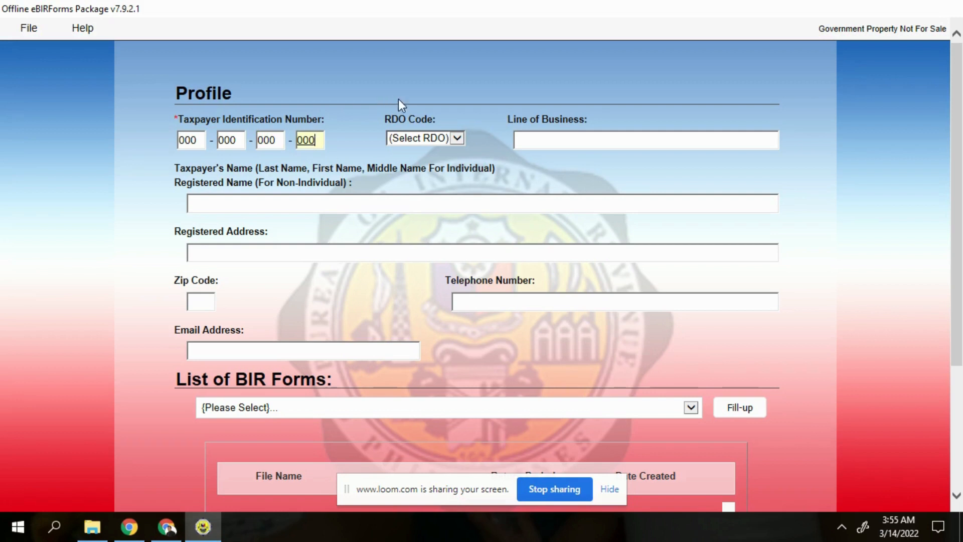
{"action": "left_click", "coordinate": [475, 93]}
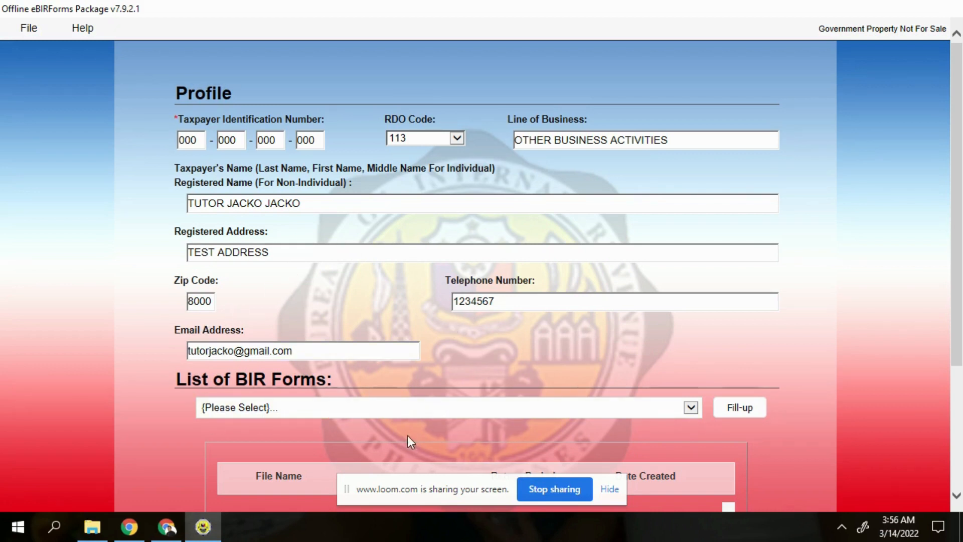
- Select BIR Form 1701A - Annual Income Tax Return (NEW) and open it for filling up, accepting the saved background information
{"action": "scroll", "coordinate": [424, 439], "scroll_direction": "down", "scroll_amount": 1}
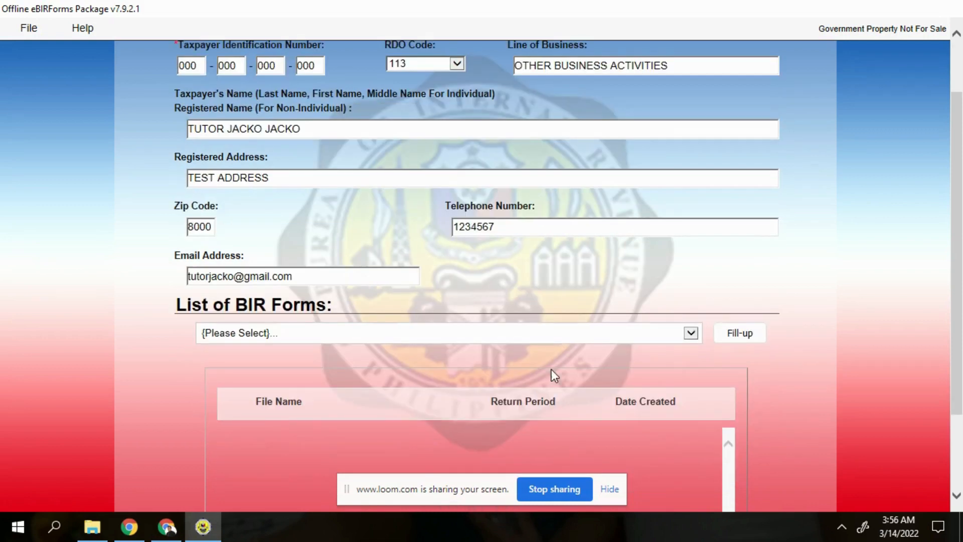
{"action": "left_click", "coordinate": [691, 333]}
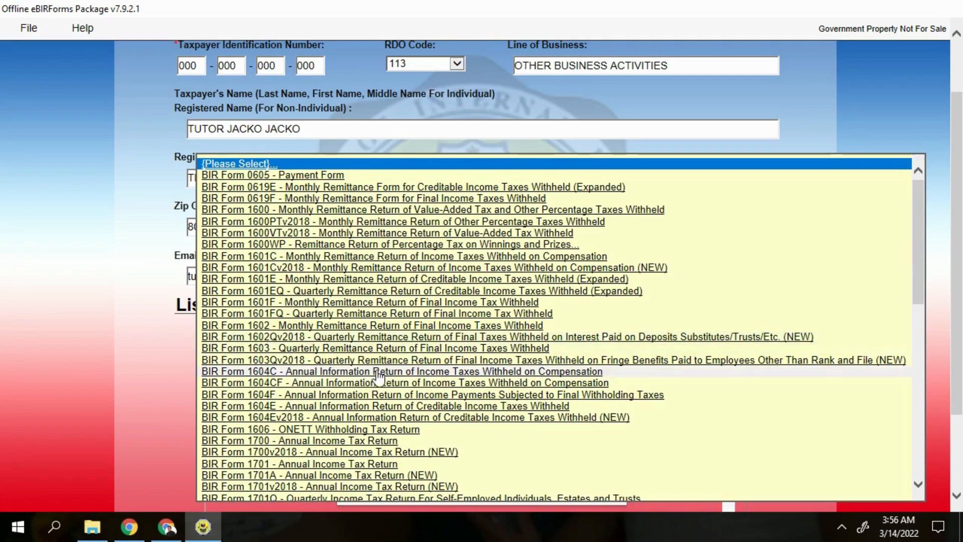
{"action": "scroll", "coordinate": [381, 374], "scroll_direction": "down", "scroll_amount": 3}
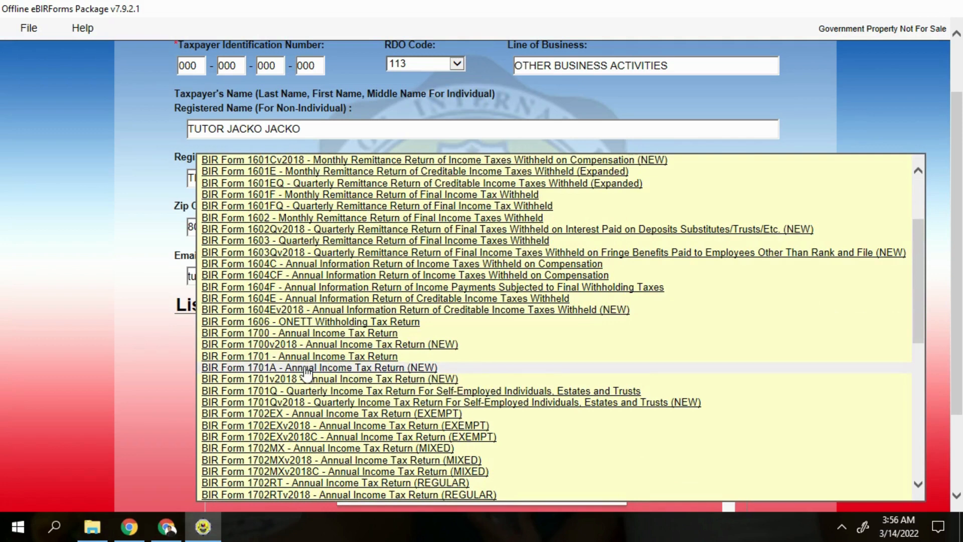
{"action": "left_click", "coordinate": [486, 369]}
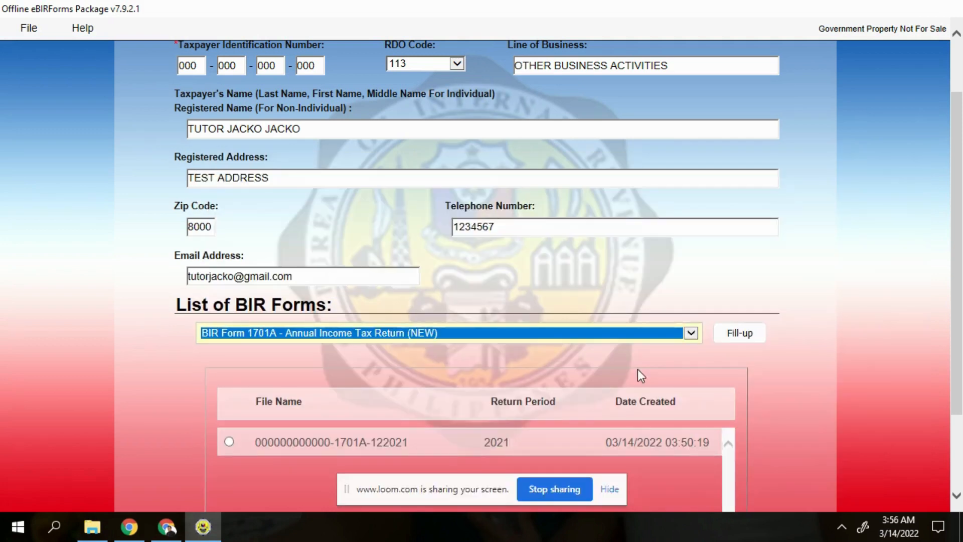
{"action": "left_click", "coordinate": [740, 333]}
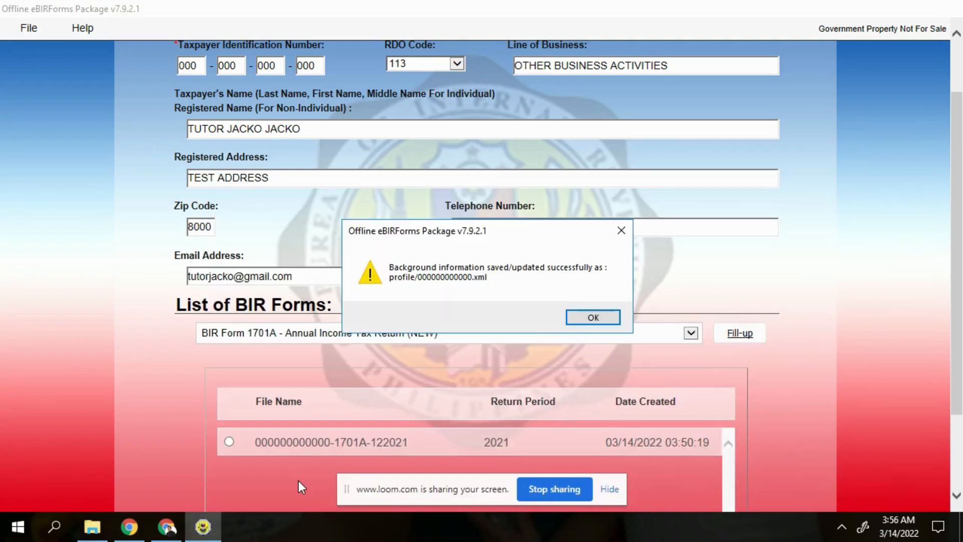
{"action": "left_click", "coordinate": [583, 318]}
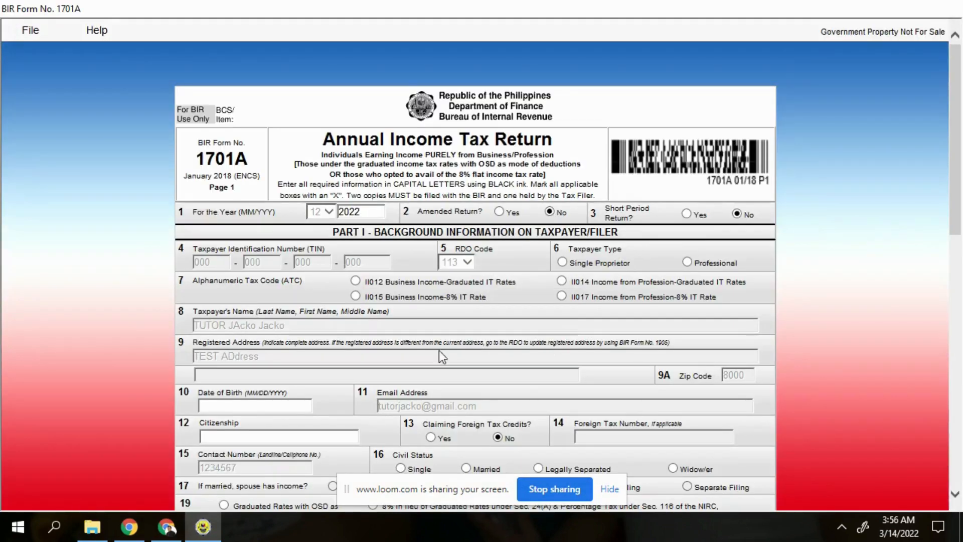
- Set the return's year to 2021 and classify the filer as Professional under II017 Income from Profession-8% IT Rate
{"action": "scroll", "coordinate": [506, 373], "scroll_direction": "down", "scroll_amount": 2}
{"action": "scroll", "coordinate": [509, 377], "scroll_direction": "up", "scroll_amount": 2}
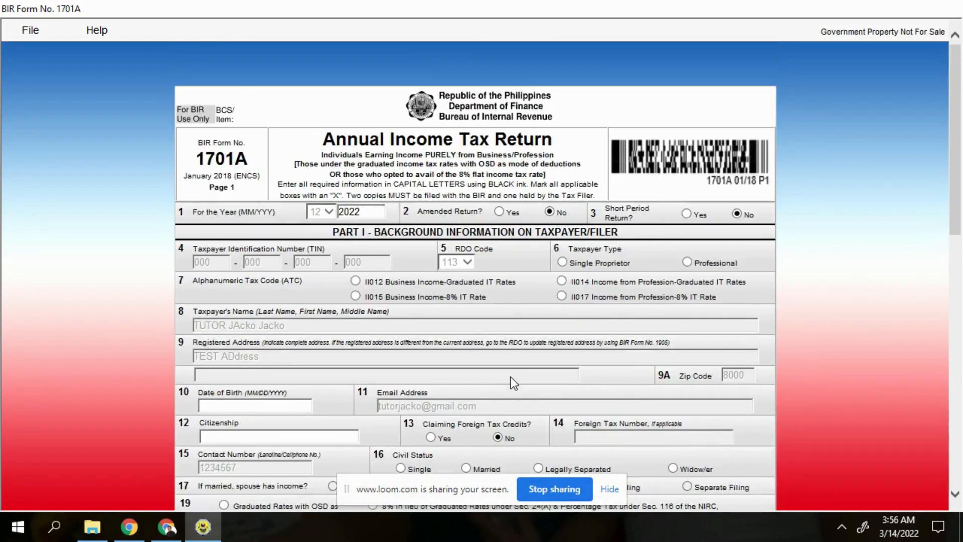
{"action": "scroll", "coordinate": [510, 377], "scroll_direction": "down", "scroll_amount": 2}
{"action": "double_click", "coordinate": [369, 140]}
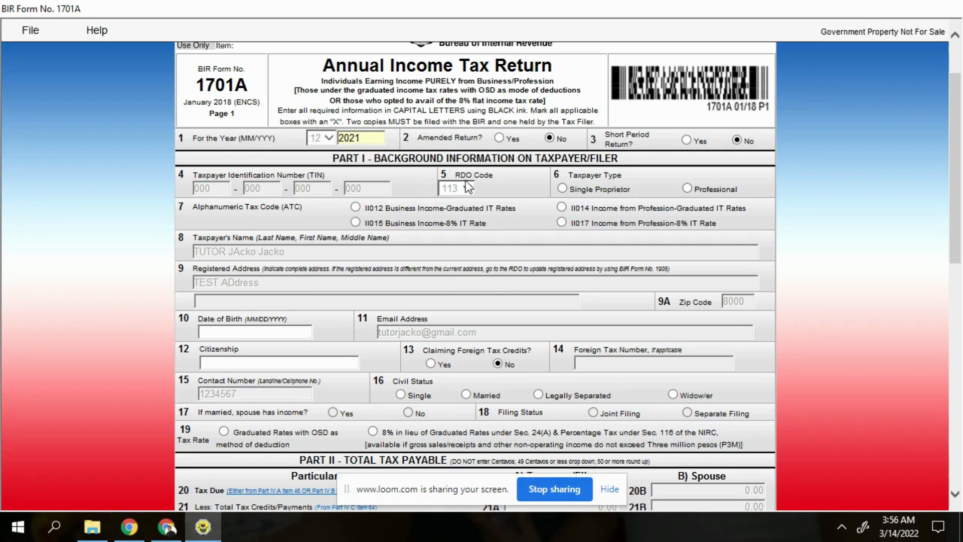
{"action": "left_click", "coordinate": [689, 188]}
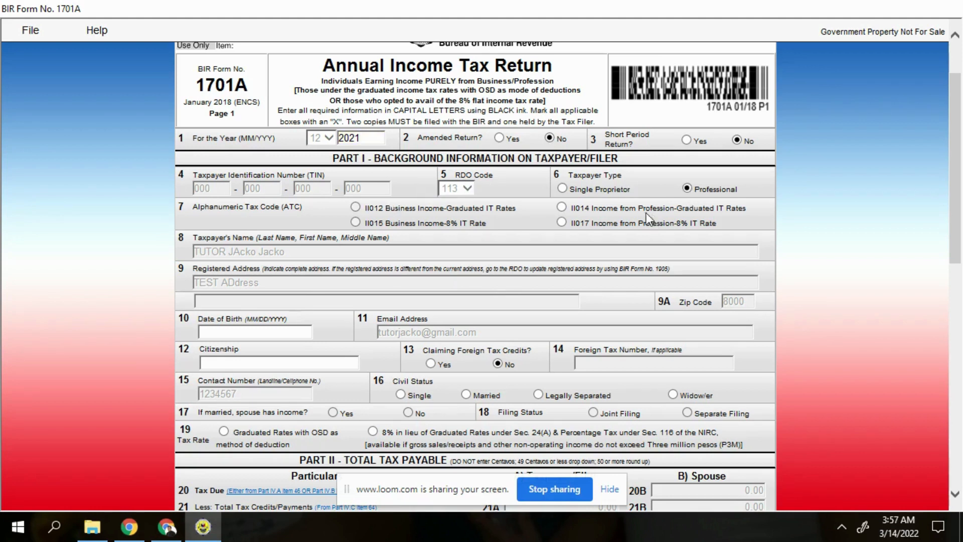
{"action": "left_click", "coordinate": [562, 222]}
- Enter the taxpayer's date of birth and set the citizenship to filipino in Part I
{"action": "scroll", "coordinate": [414, 306], "scroll_direction": "down", "scroll_amount": 3}
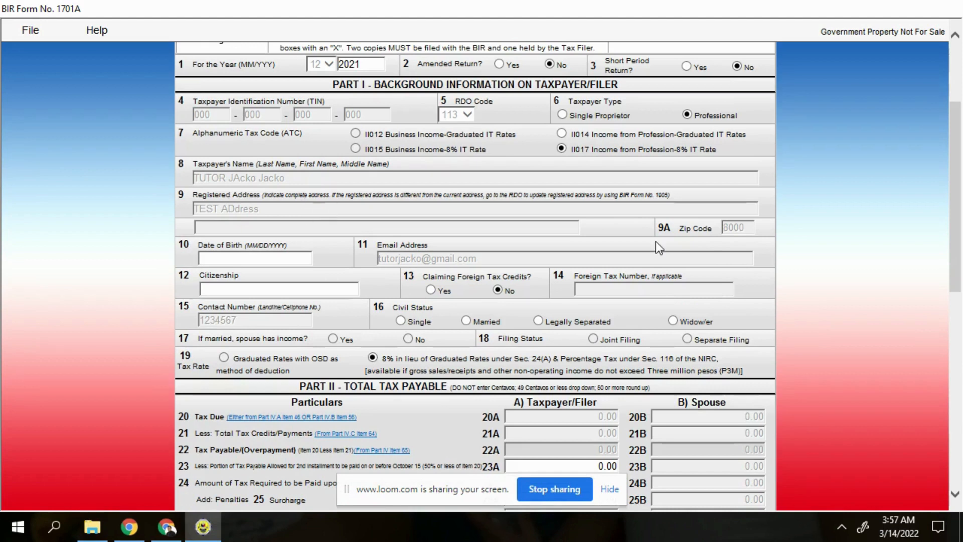
{"action": "left_click", "coordinate": [261, 258]}
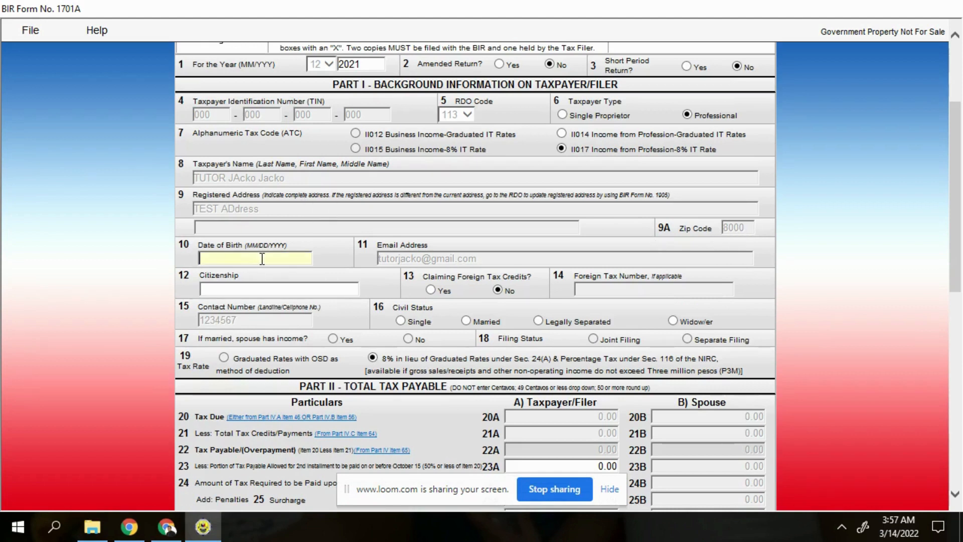
{"action": "type", "text": "12/2/1999"}
{"action": "left_click", "coordinate": [323, 289]}
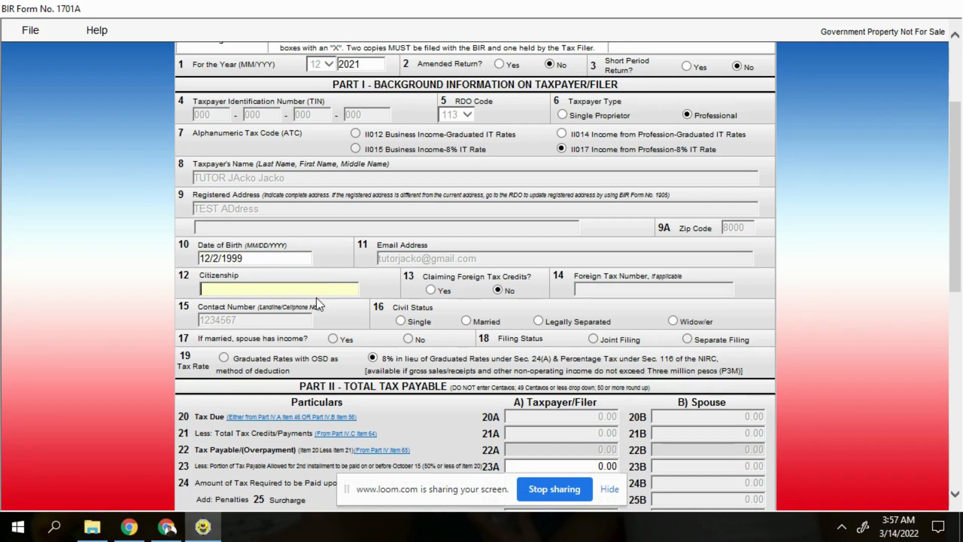
{"action": "type", "text": "filipino"}
- Set the civil status to Married with spouse income marked Yes, and the filing status to Separate Filing
{"action": "left_click", "coordinate": [468, 321]}
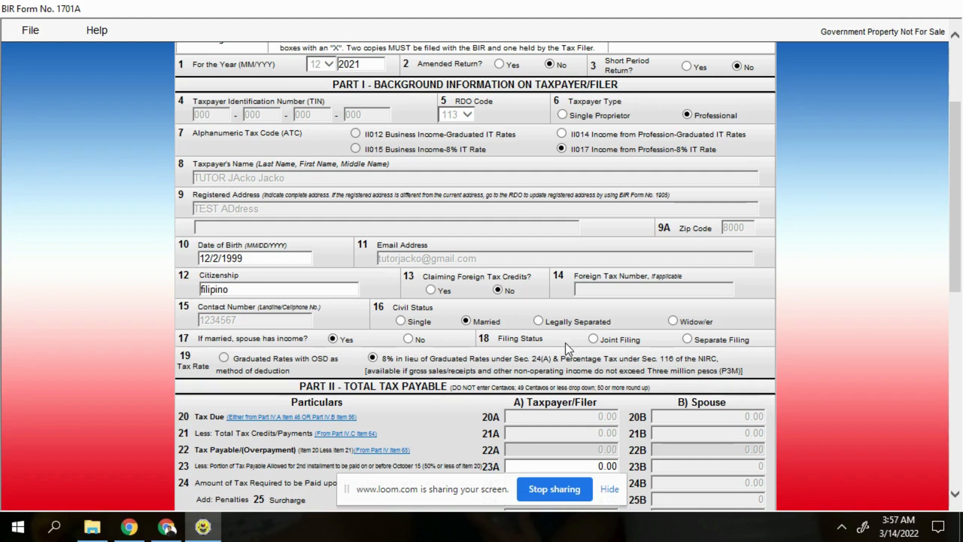
{"action": "left_click", "coordinate": [691, 339]}
- Review the tax rate, total tax payable and payment details on the return's first page, and go to page 2
{"action": "scroll", "coordinate": [459, 386], "scroll_direction": "down", "scroll_amount": 3}
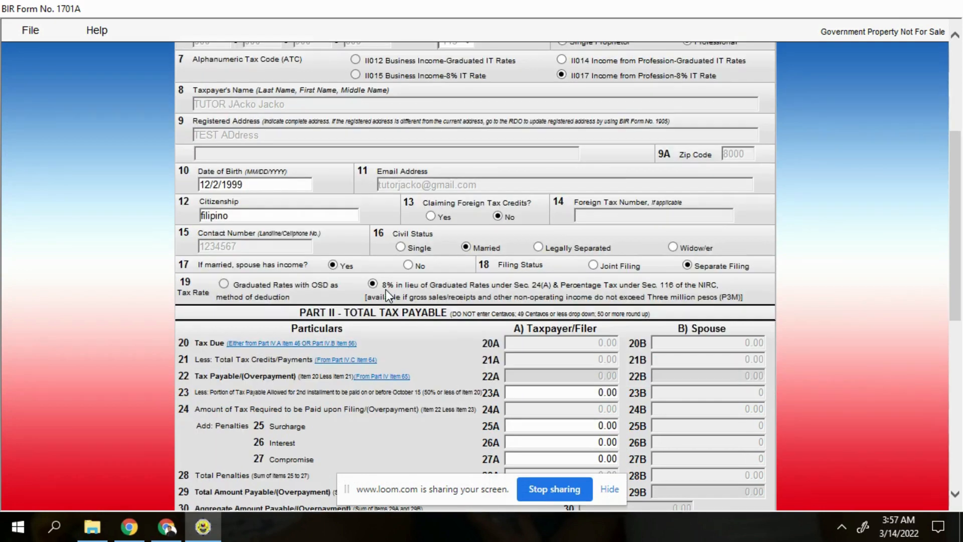
{"action": "scroll", "coordinate": [386, 290], "scroll_direction": "up", "scroll_amount": 6}
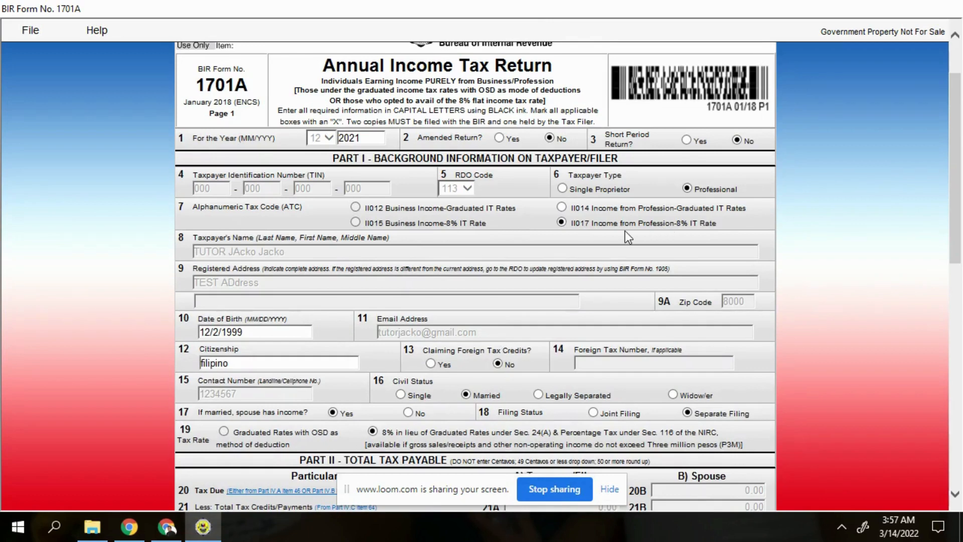
{"action": "scroll", "coordinate": [552, 305], "scroll_direction": "down", "scroll_amount": 6}
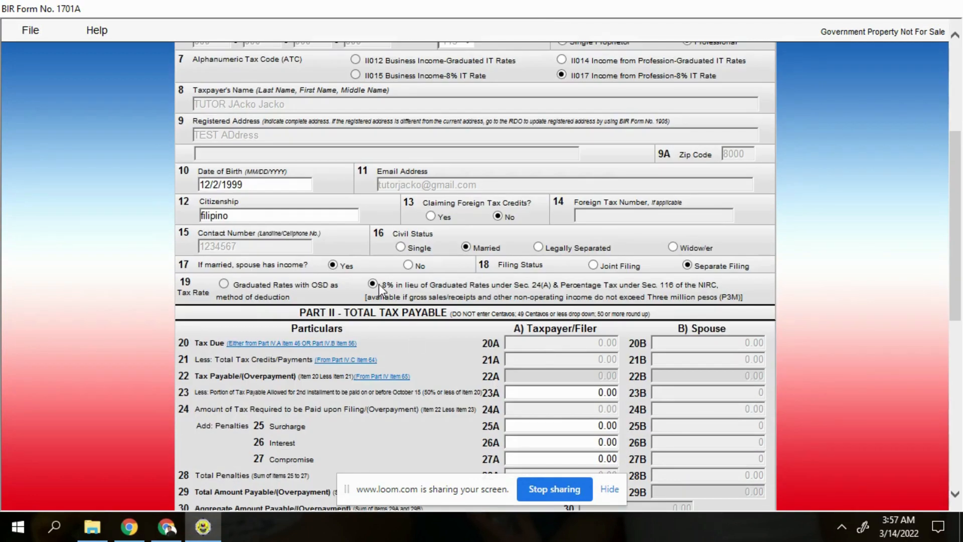
{"action": "scroll", "coordinate": [454, 355], "scroll_direction": "down", "scroll_amount": 3}
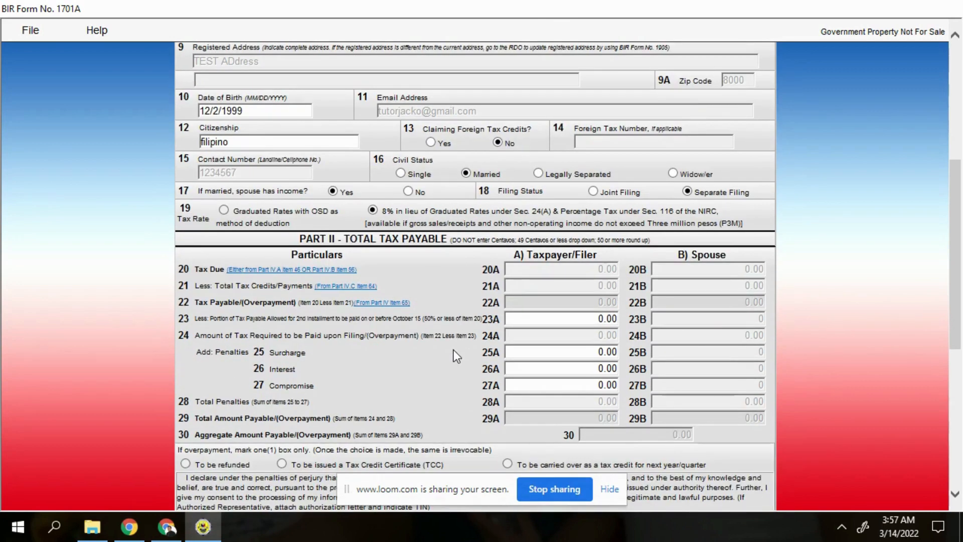
{"action": "scroll", "coordinate": [453, 347], "scroll_direction": "down", "scroll_amount": 6}
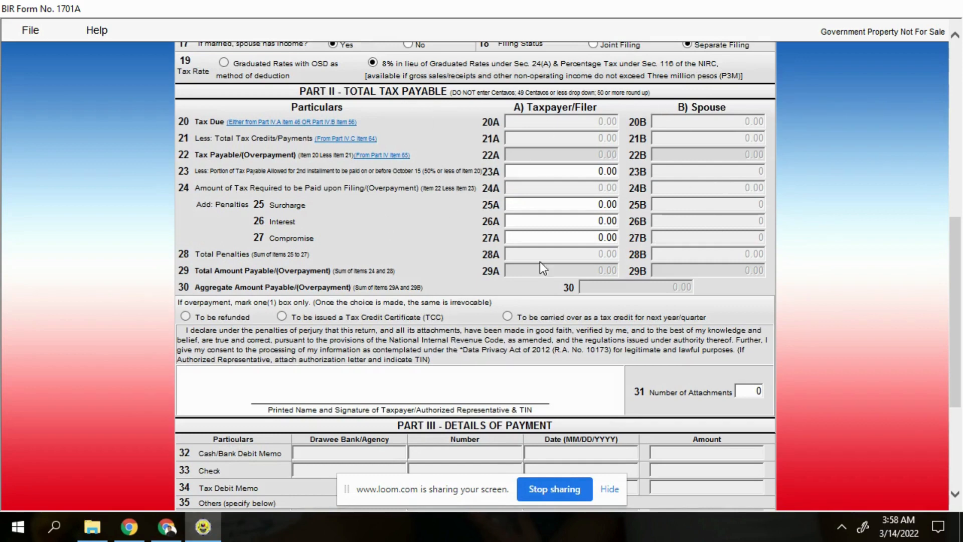
{"action": "scroll", "coordinate": [529, 371], "scroll_direction": "down", "scroll_amount": 8}
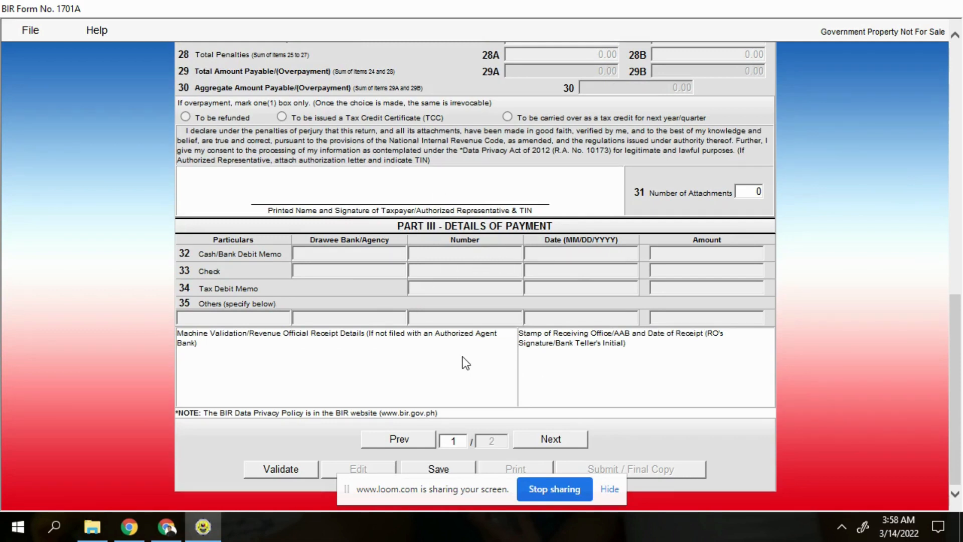
{"action": "left_click", "coordinate": [562, 436]}
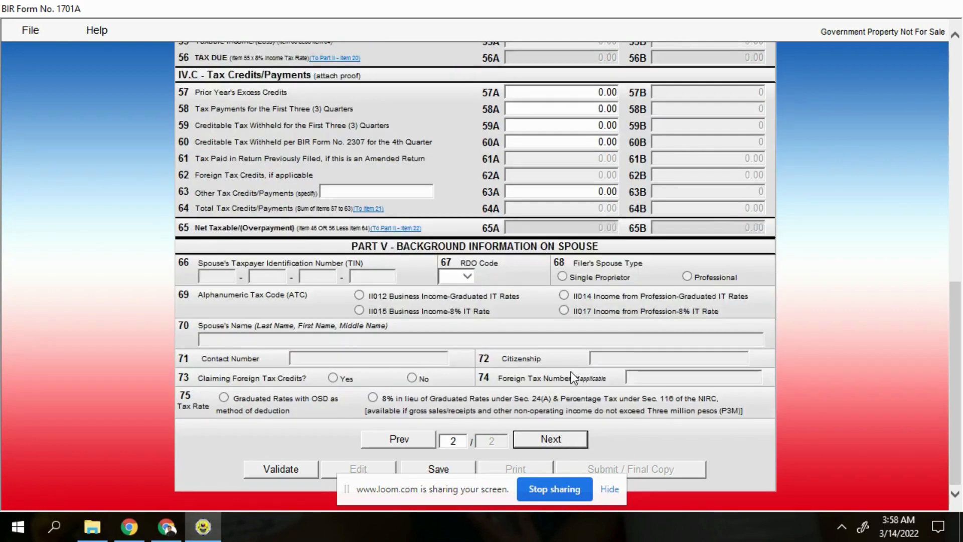
- Enter 300,000 as the taxpayer's sales/revenues/receipts/fees in item 47A of the 8% income tax rate section
{"action": "scroll", "coordinate": [579, 369], "scroll_direction": "up", "scroll_amount": 15}
{"action": "scroll", "coordinate": [579, 369], "scroll_direction": "up", "scroll_amount": 2}
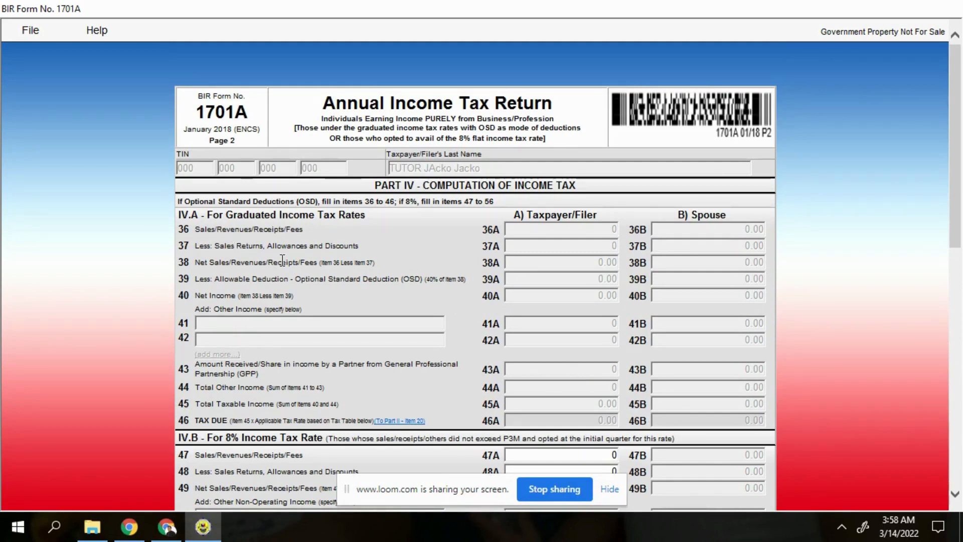
{"action": "scroll", "coordinate": [381, 297], "scroll_direction": "down", "scroll_amount": 6}
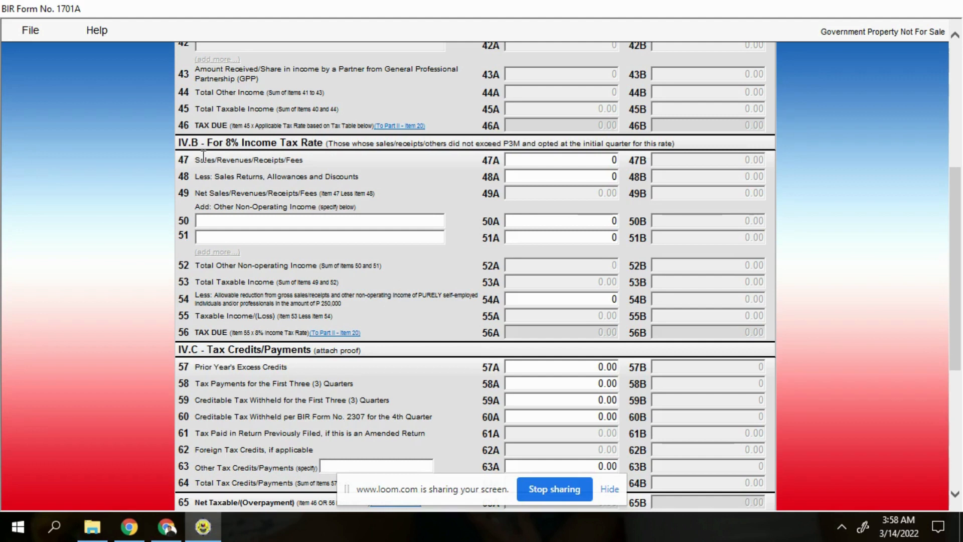
{"action": "left_click", "coordinate": [545, 160]}
{"action": "type", "text": "300000"}
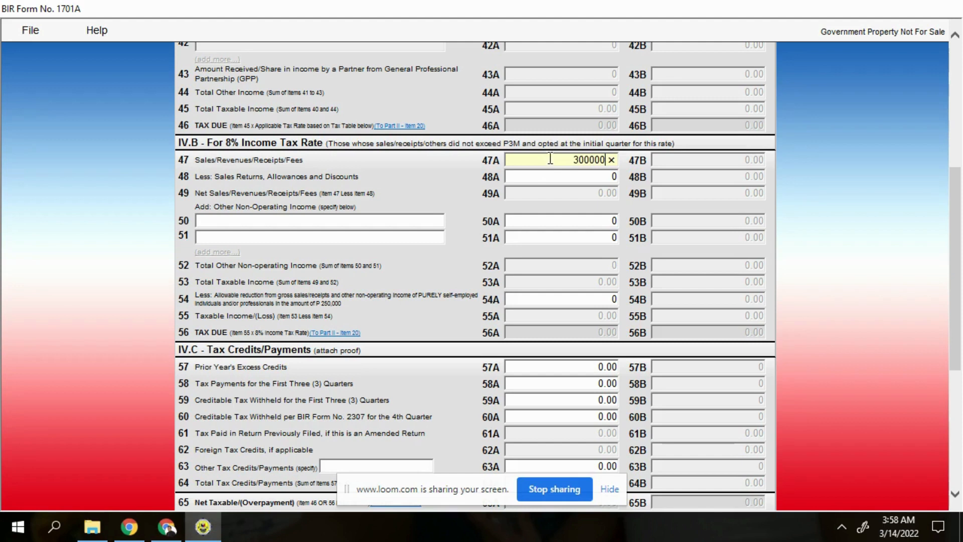
{"action": "left_click", "coordinate": [573, 179]}
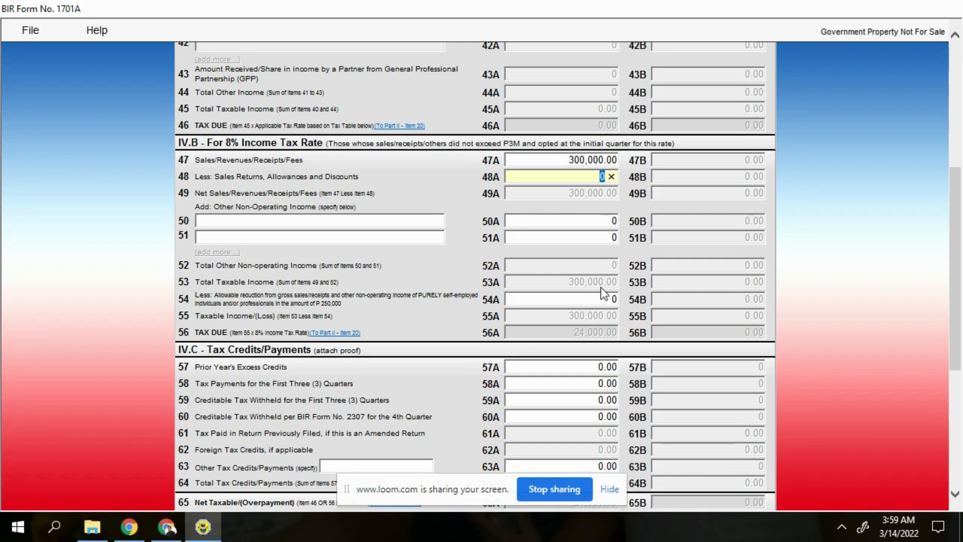
- Set the taxpayer's allowable reduction from gross sales/receipts in item 54A to 250,000
{"action": "left_click", "coordinate": [597, 300]}
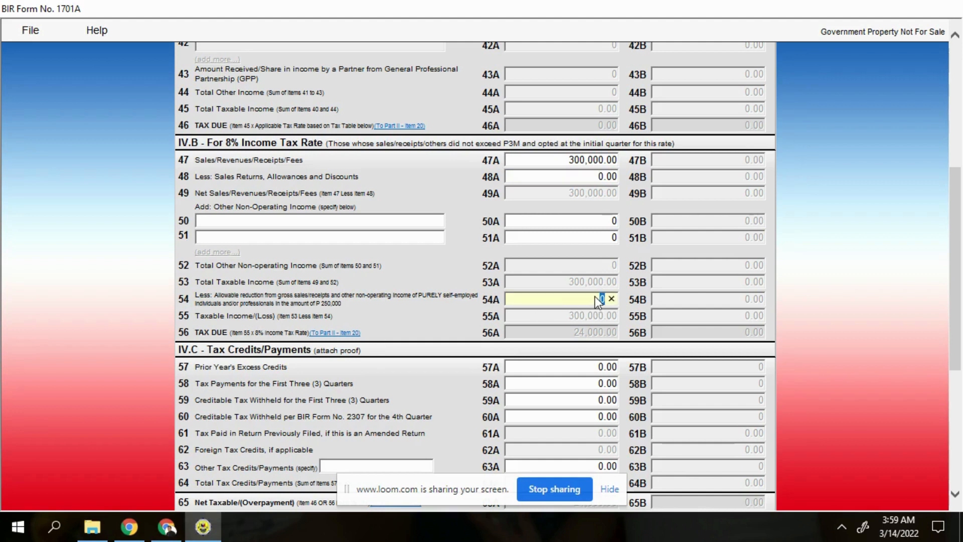
{"action": "type", "text": "250,000"}
{"action": "left_click", "coordinate": [549, 327]}
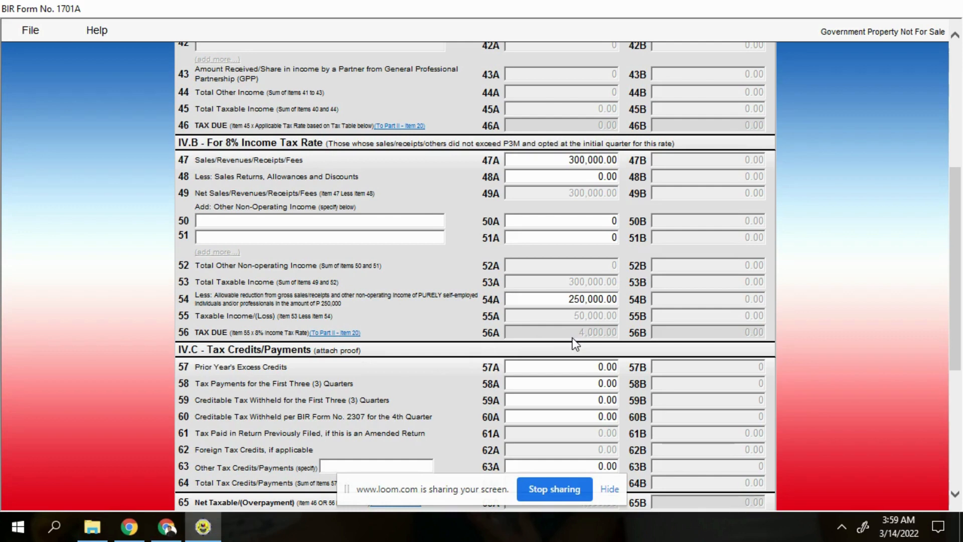
- Go back to page 1 and set the portion of tax allowed for the 2nd installment in item 23A to 2,000
{"action": "scroll", "coordinate": [573, 338], "scroll_direction": "down", "scroll_amount": 3}
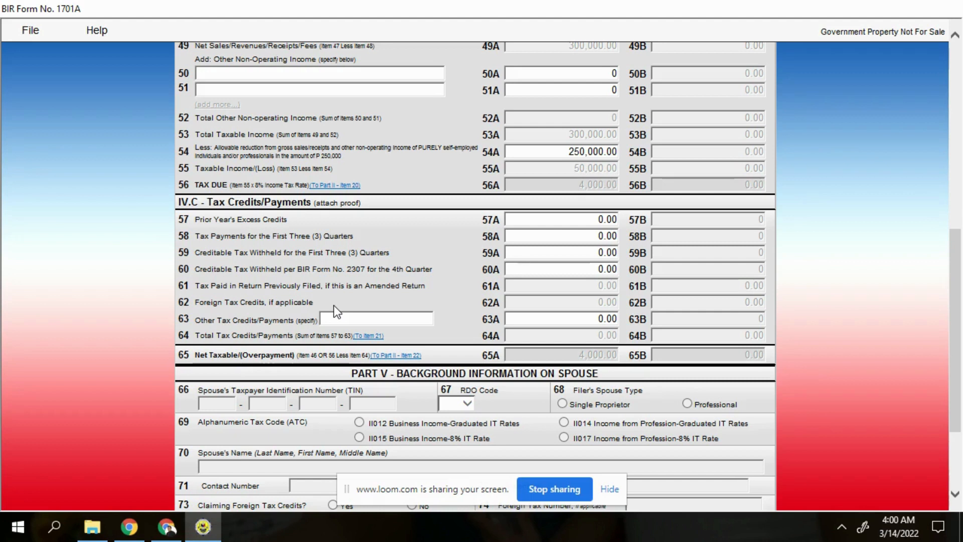
{"action": "scroll", "coordinate": [379, 423], "scroll_direction": "down", "scroll_amount": 3}
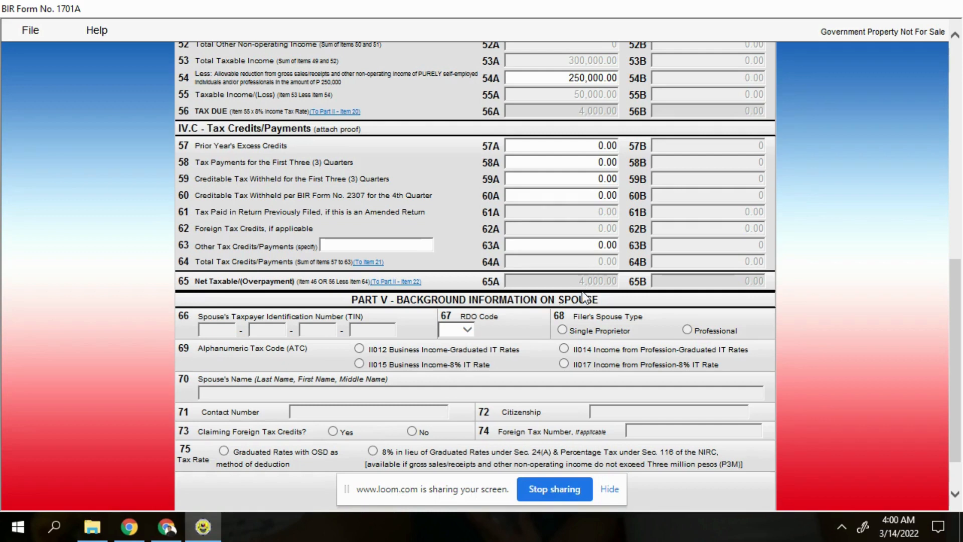
{"action": "scroll", "coordinate": [577, 394], "scroll_direction": "down", "scroll_amount": 2}
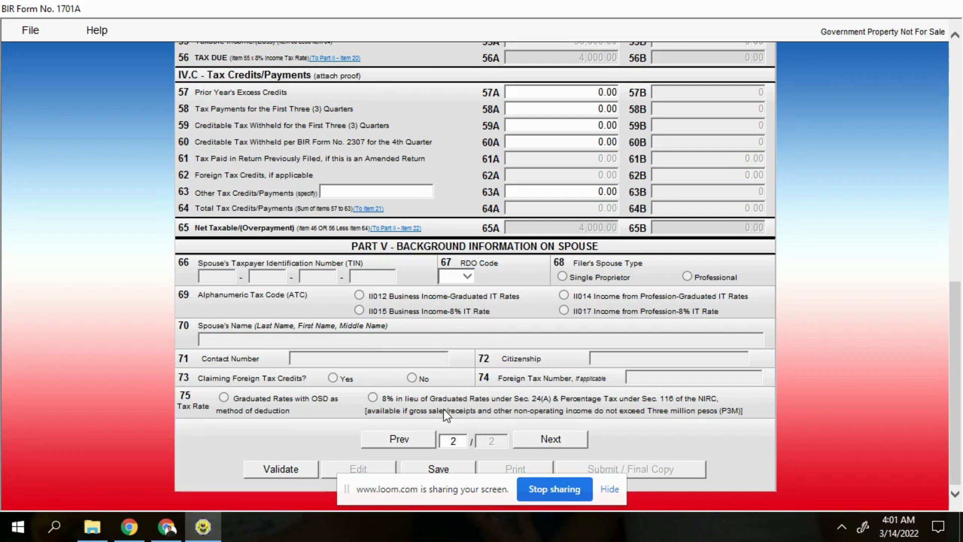
{"action": "left_click", "coordinate": [399, 438]}
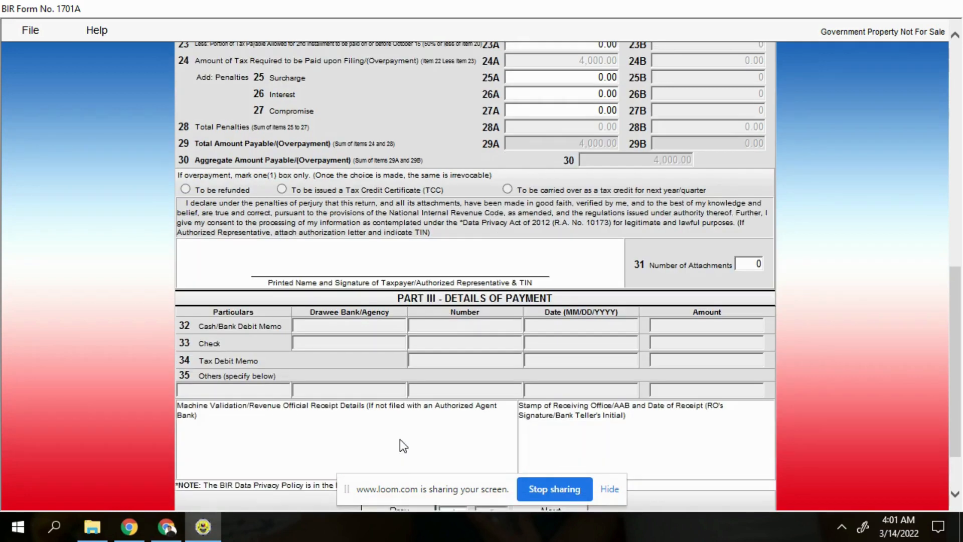
{"action": "scroll", "coordinate": [491, 392], "scroll_direction": "up", "scroll_amount": 4}
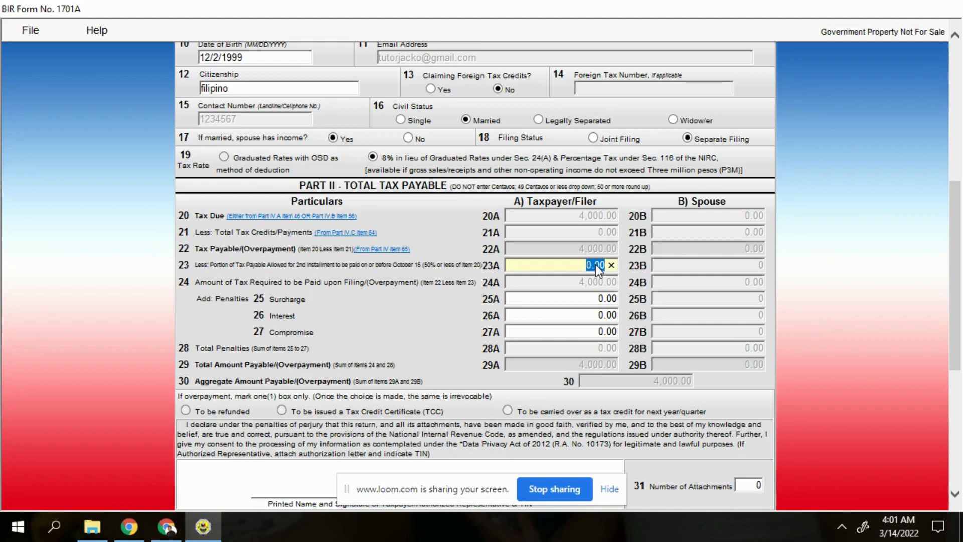
{"action": "type", "text": "000"}
{"action": "key", "text": "BackSpace"}
{"action": "left_click", "coordinate": [543, 289]}
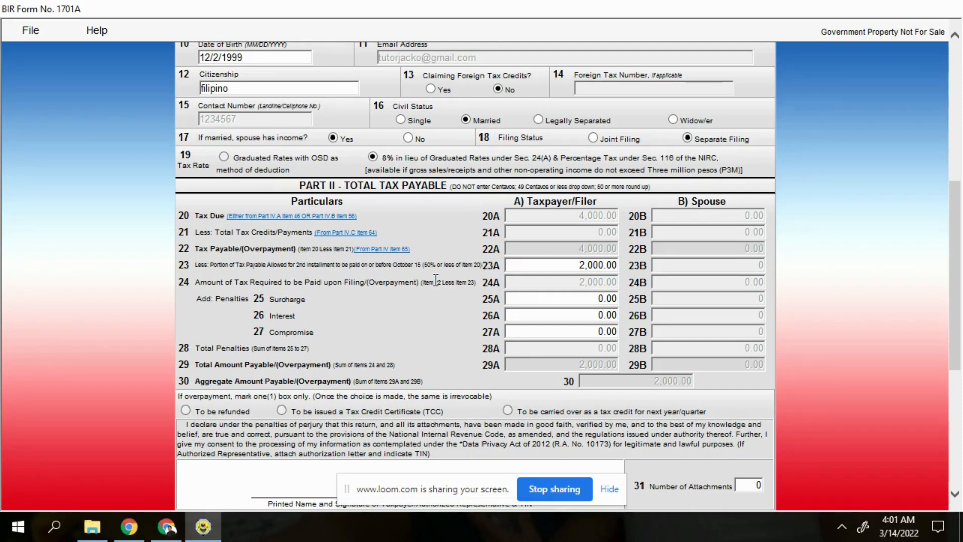
- Examine the amounts payable, overpayment options and details of payment on page 1 of the return
{"action": "scroll", "coordinate": [619, 339], "scroll_direction": "down", "scroll_amount": 3}
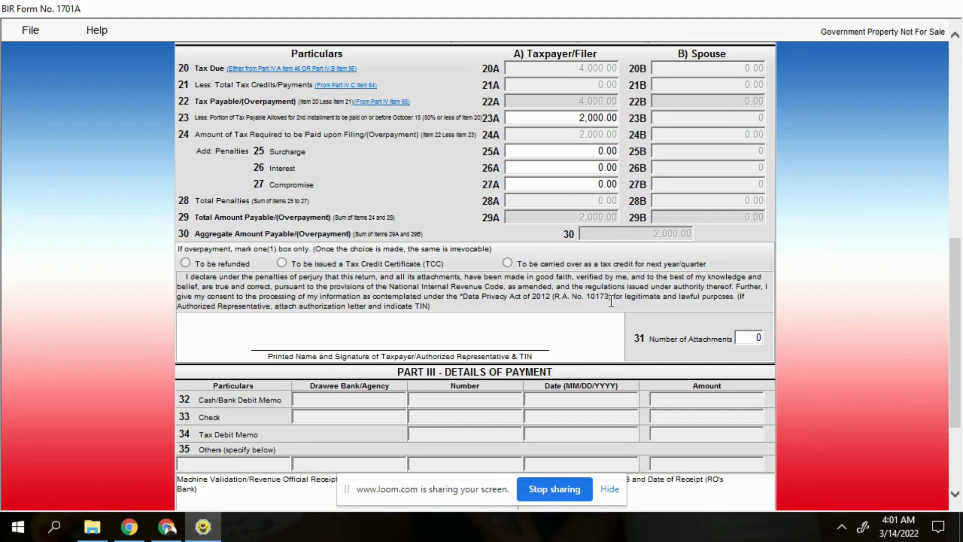
{"action": "scroll", "coordinate": [502, 290], "scroll_direction": "down", "scroll_amount": 2}
{"action": "scroll", "coordinate": [372, 269], "scroll_direction": "up", "scroll_amount": 3}
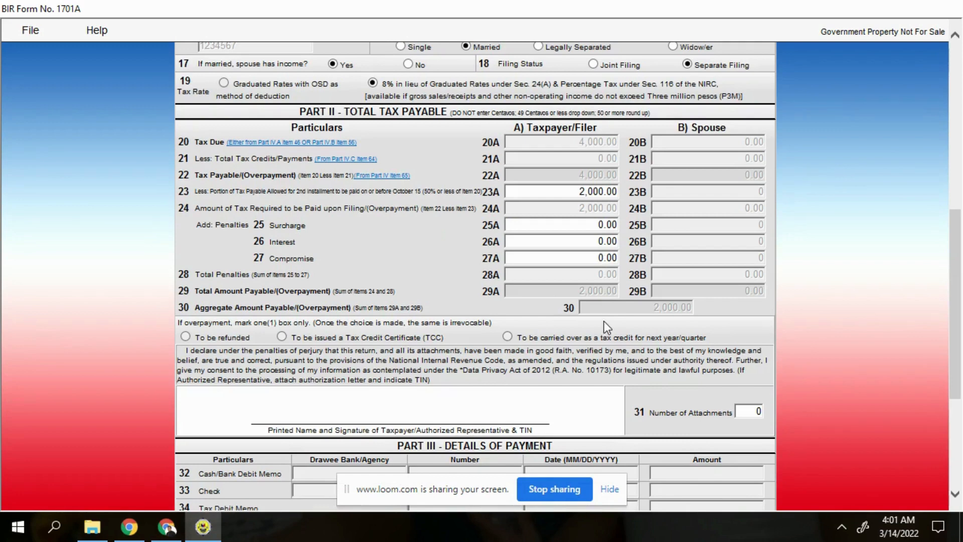
{"action": "scroll", "coordinate": [604, 324], "scroll_direction": "down", "scroll_amount": 3}
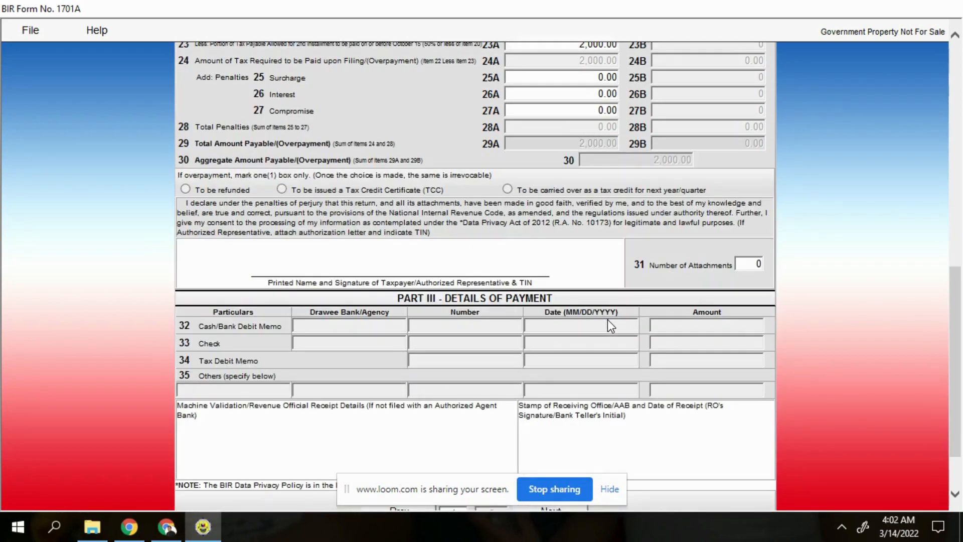
{"action": "scroll", "coordinate": [609, 324], "scroll_direction": "up", "scroll_amount": 3}
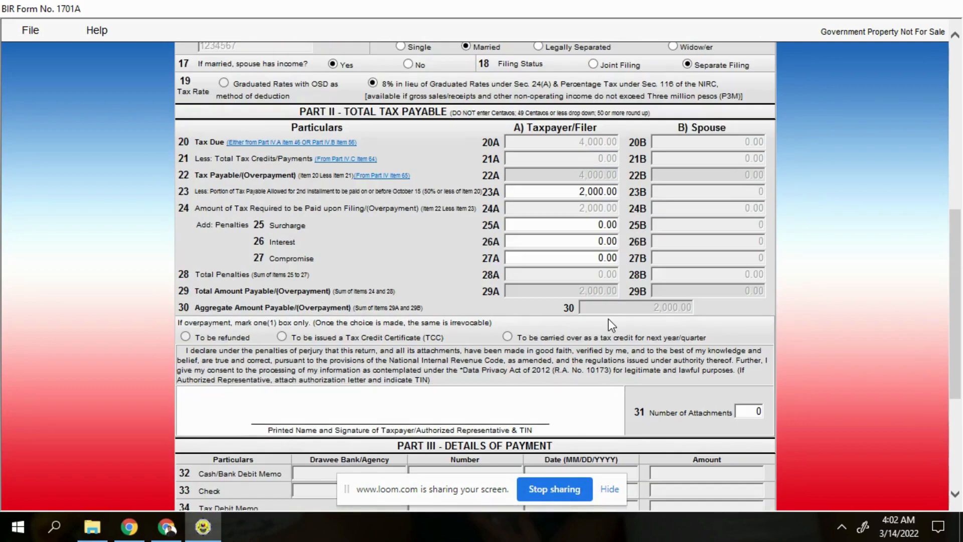
{"action": "scroll", "coordinate": [609, 324], "scroll_direction": "down", "scroll_amount": 3}
{"action": "scroll", "coordinate": [606, 316], "scroll_direction": "down", "scroll_amount": 2}
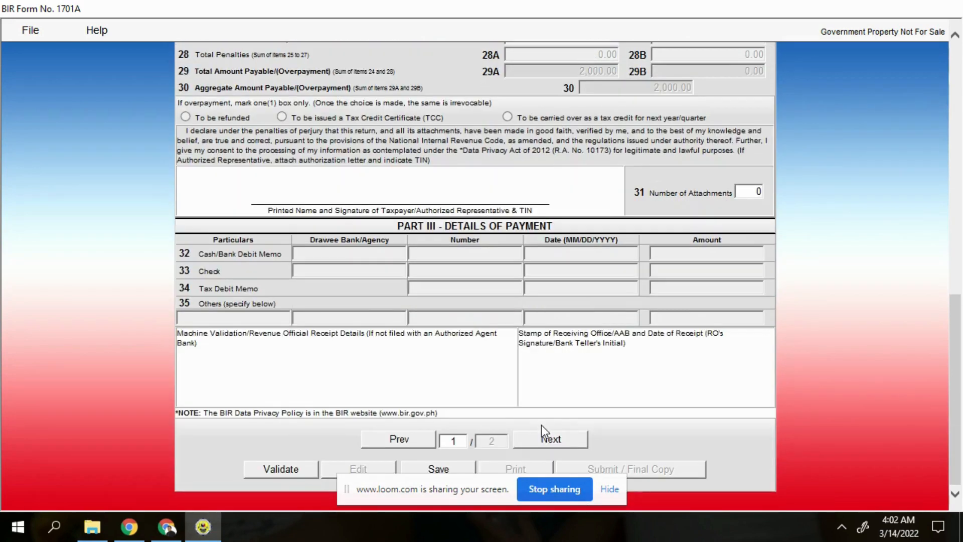
- Go to page 2 and enter 5,000 as the taxpayer's Prior Year's Excess Credits in item 57A
{"action": "left_click", "coordinate": [565, 441]}
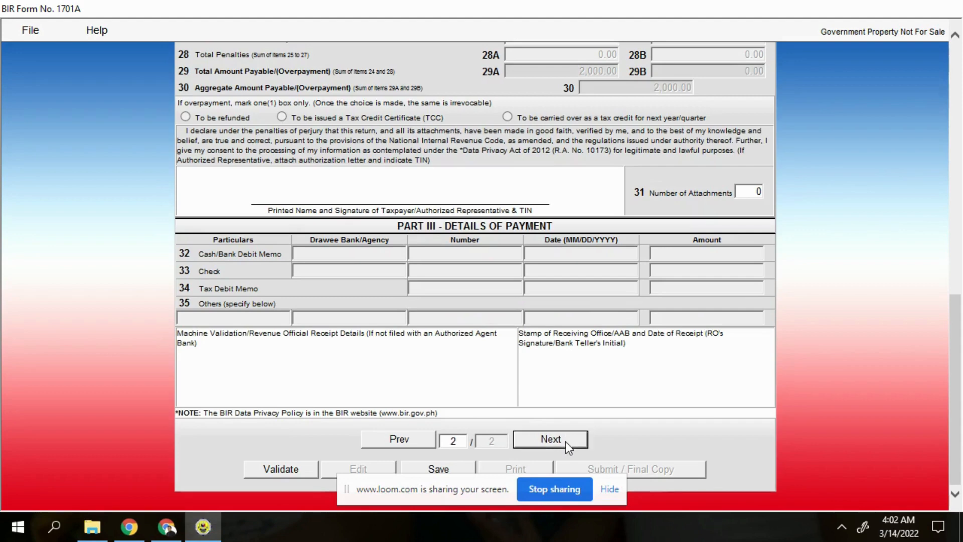
{"action": "scroll", "coordinate": [569, 389], "scroll_direction": "up", "scroll_amount": 3}
{"action": "scroll", "coordinate": [567, 368], "scroll_direction": "up", "scroll_amount": 9}
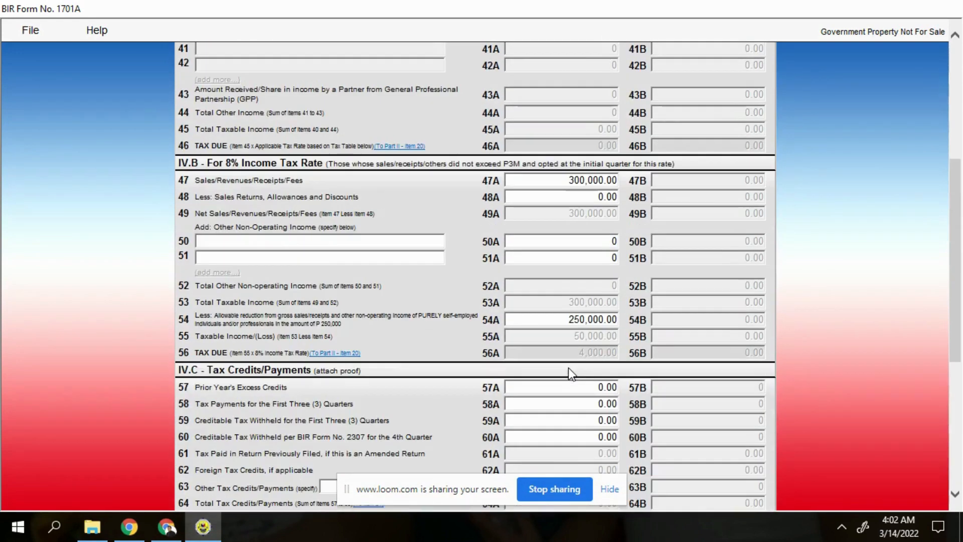
{"action": "scroll", "coordinate": [568, 368], "scroll_direction": "down", "scroll_amount": 9}
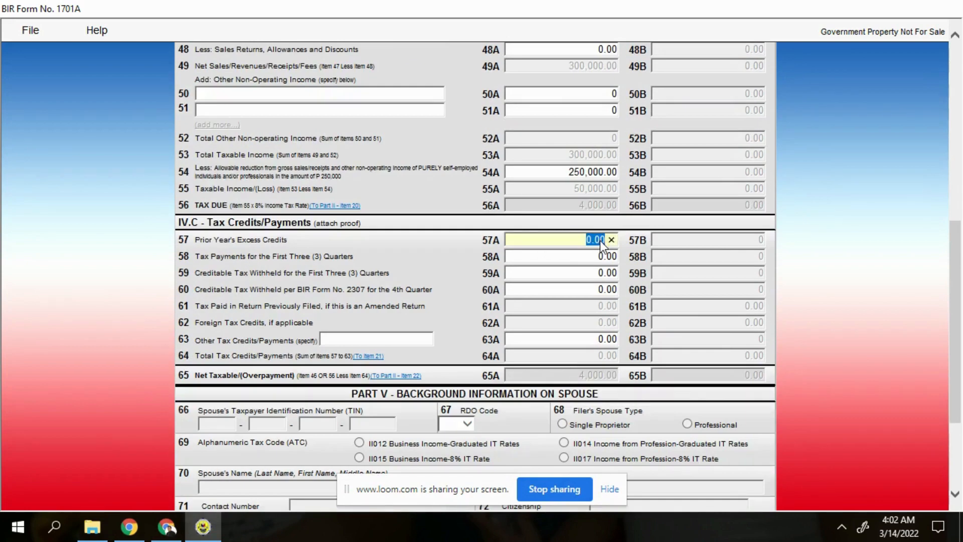
{"action": "type", "text": "50000"}
{"action": "key", "text": "BackSpace"}
{"action": "left_click", "coordinate": [546, 287]}
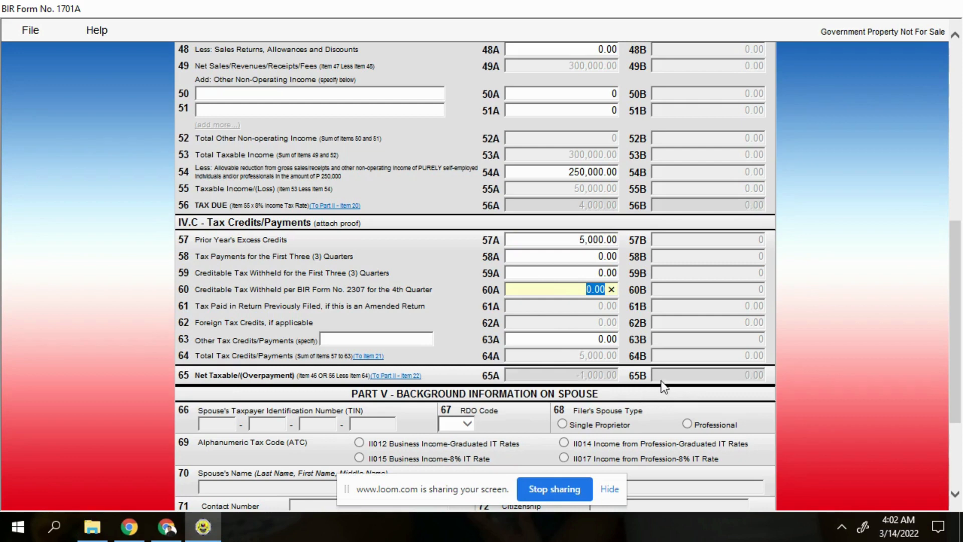
- Return to page 1 and set the 2nd installment portion of tax payable in item 23A to 0
{"action": "scroll", "coordinate": [664, 386], "scroll_direction": "down", "scroll_amount": 3}
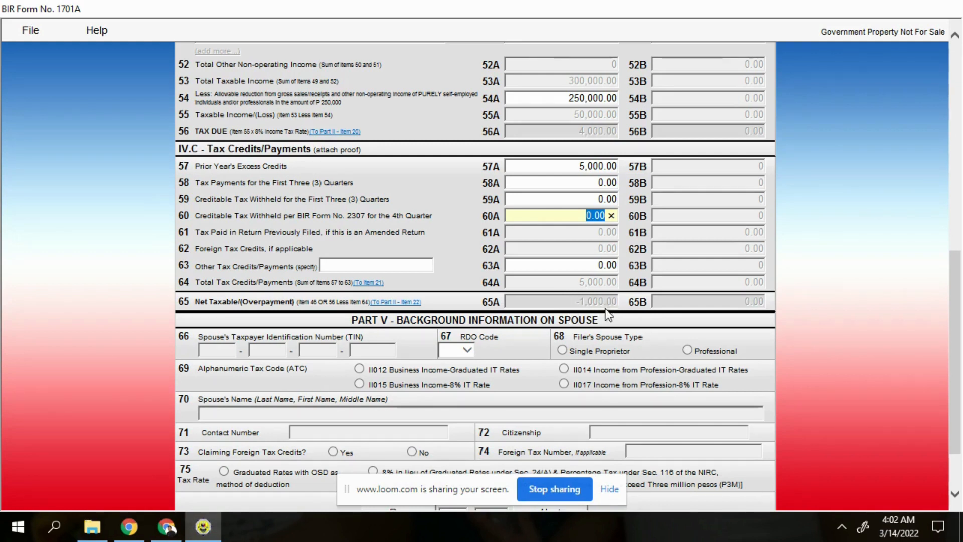
{"action": "scroll", "coordinate": [619, 423], "scroll_direction": "down", "scroll_amount": 3}
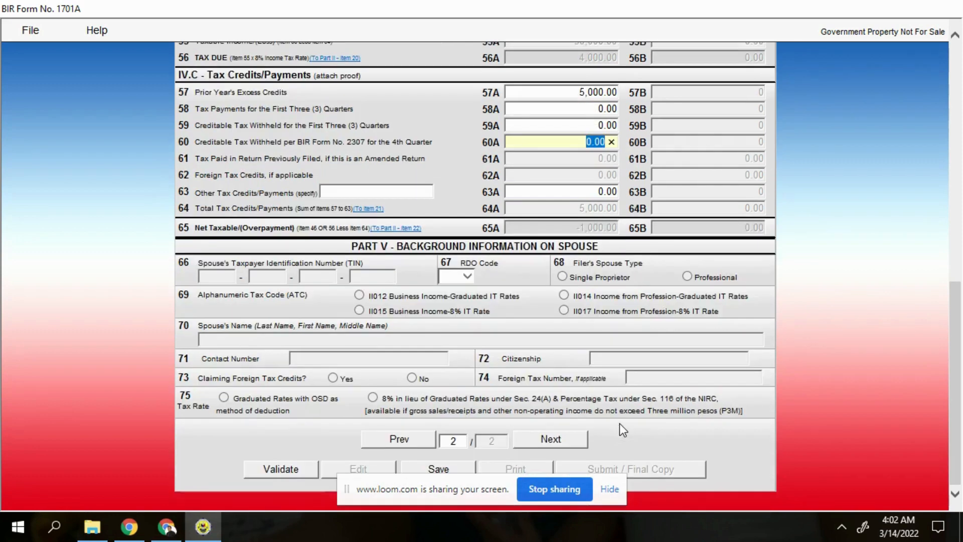
{"action": "left_click", "coordinate": [399, 442]}
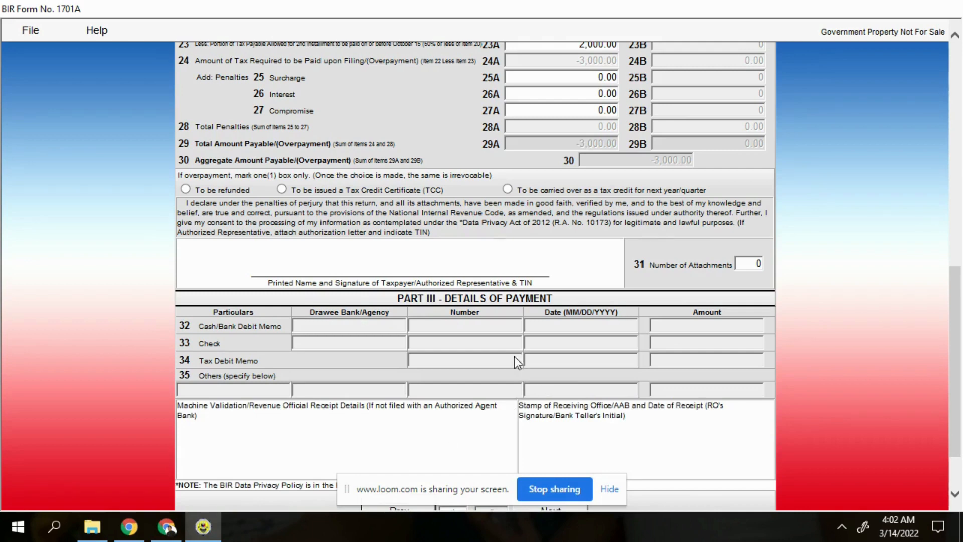
{"action": "scroll", "coordinate": [497, 343], "scroll_direction": "up", "scroll_amount": 3}
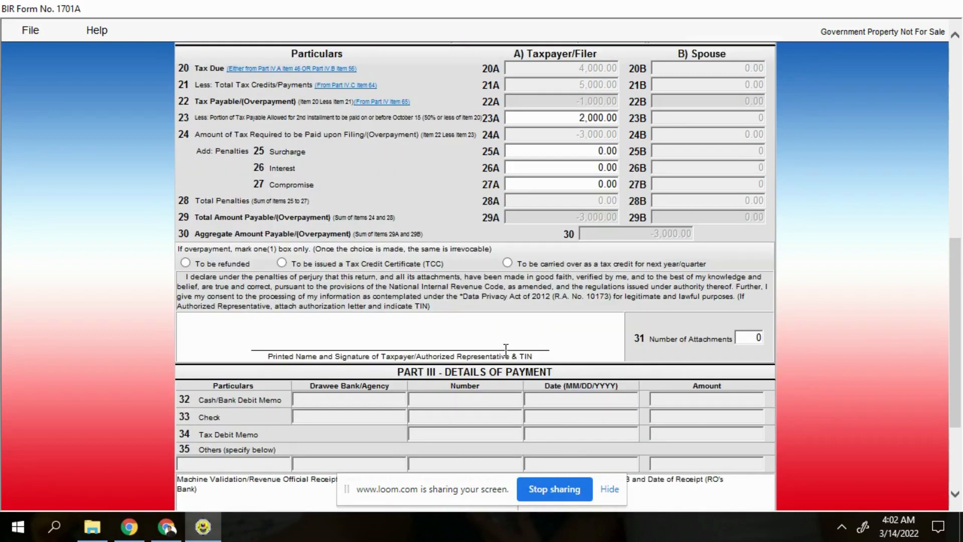
{"action": "scroll", "coordinate": [563, 322], "scroll_direction": "up", "scroll_amount": 3}
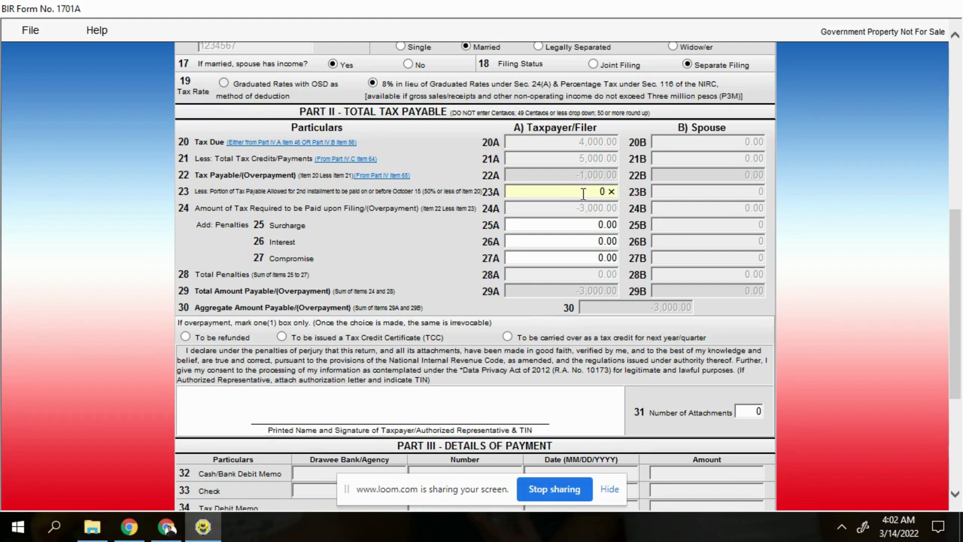
{"action": "left_click", "coordinate": [560, 246]}
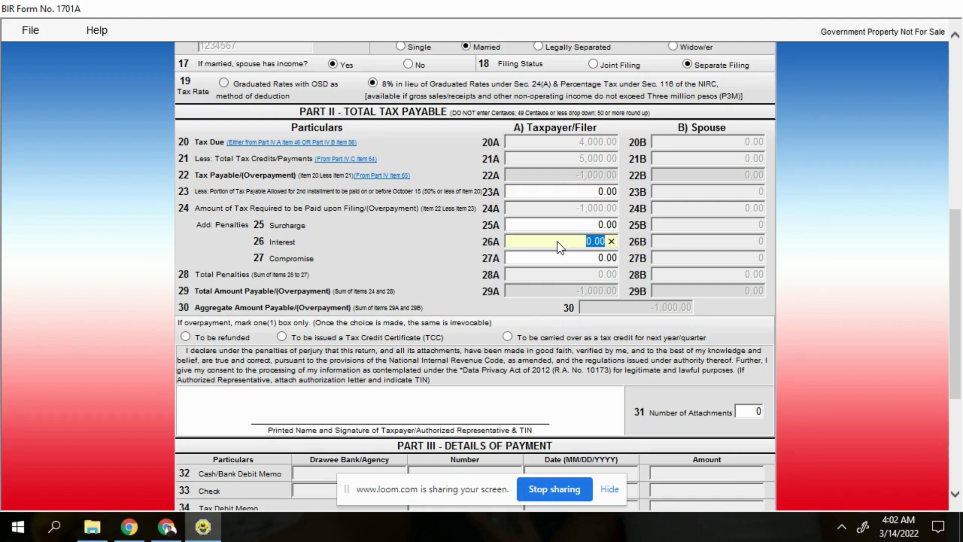
{"action": "left_click", "coordinate": [547, 309]}
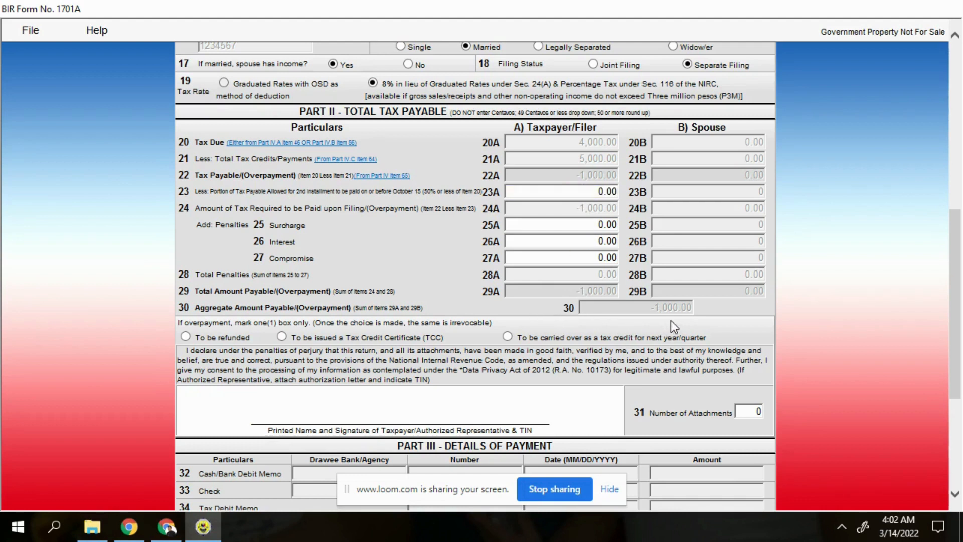
- Mark the overpayment to be carried over as a tax credit for next year/quarter
{"action": "scroll", "coordinate": [658, 315], "scroll_direction": "down", "scroll_amount": 3}
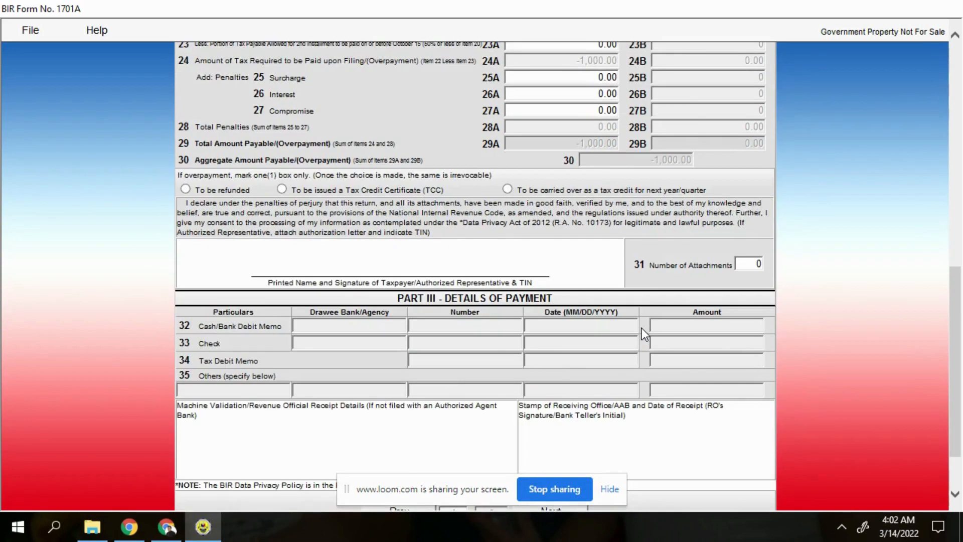
{"action": "scroll", "coordinate": [642, 327], "scroll_direction": "up", "scroll_amount": 2}
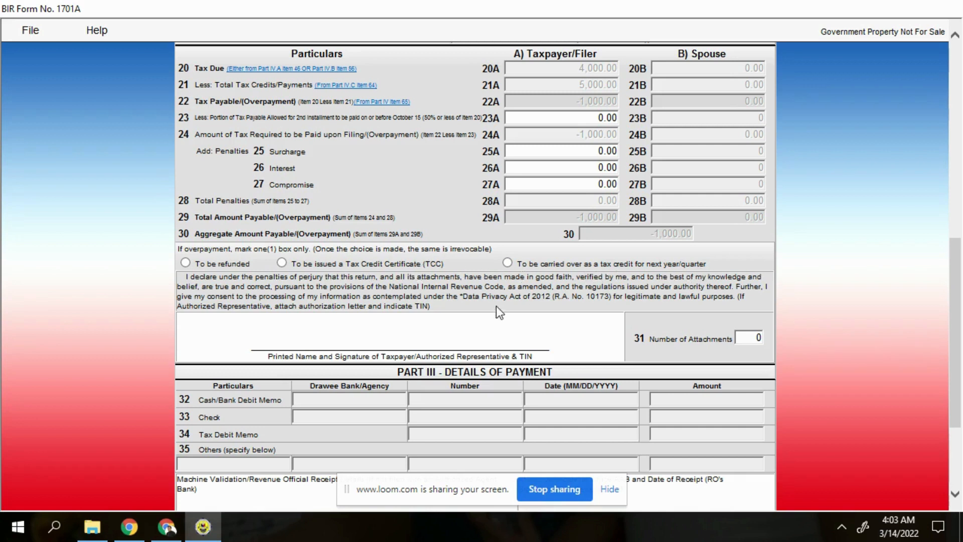
{"action": "left_click", "coordinate": [507, 263]}
{"action": "scroll", "coordinate": [579, 257], "scroll_direction": "down", "scroll_amount": 3}
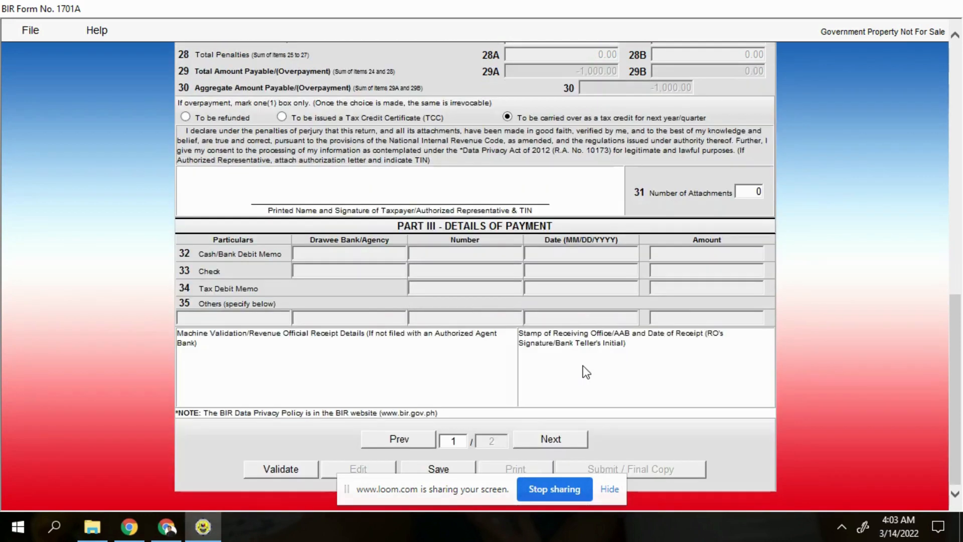
{"action": "scroll", "coordinate": [585, 371], "scroll_direction": "up", "scroll_amount": 2}
{"action": "scroll", "coordinate": [577, 396], "scroll_direction": "down", "scroll_amount": 2}
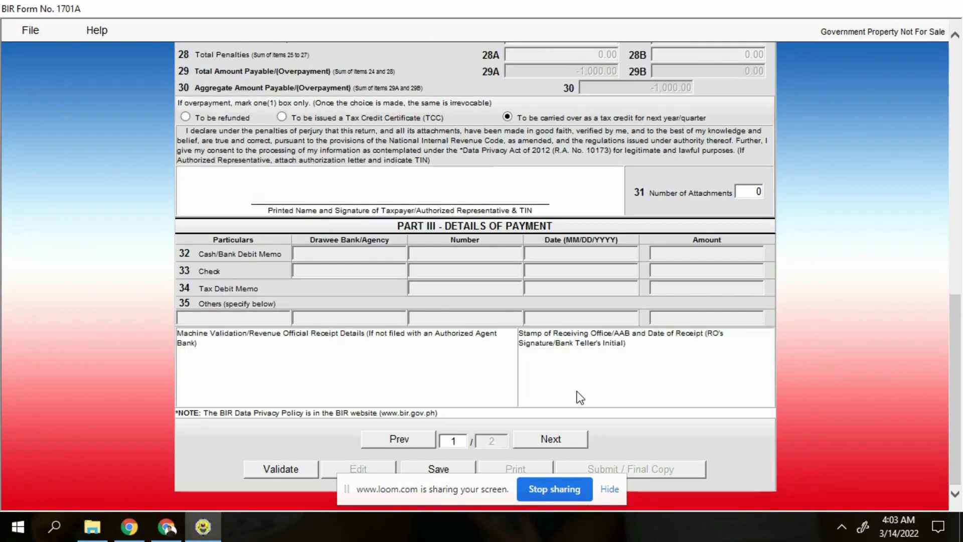
- Go to page 2 and review the 8% income tax computation and the tax credits/payments section
{"action": "left_click", "coordinate": [572, 438]}
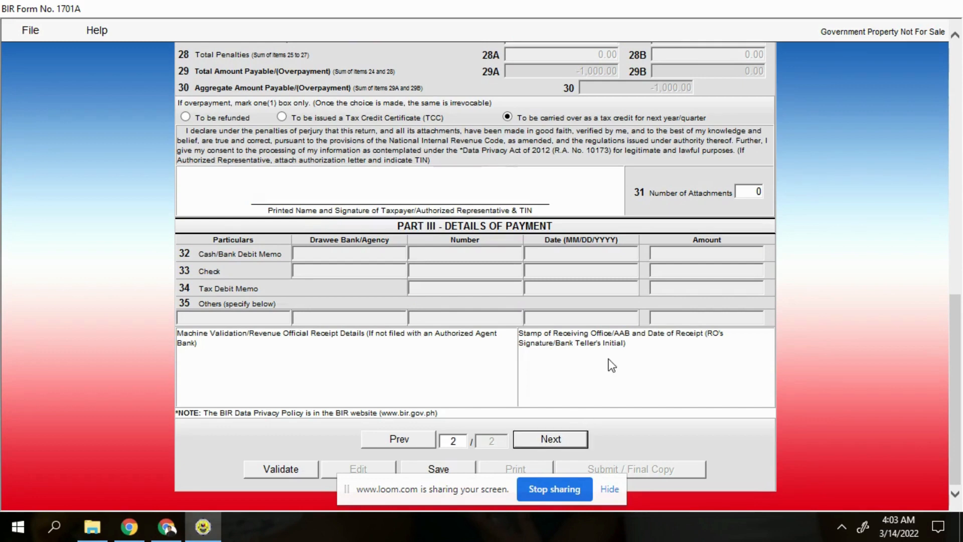
{"action": "scroll", "coordinate": [595, 338], "scroll_direction": "up", "scroll_amount": 3}
{"action": "scroll", "coordinate": [596, 340], "scroll_direction": "down", "scroll_amount": 3}
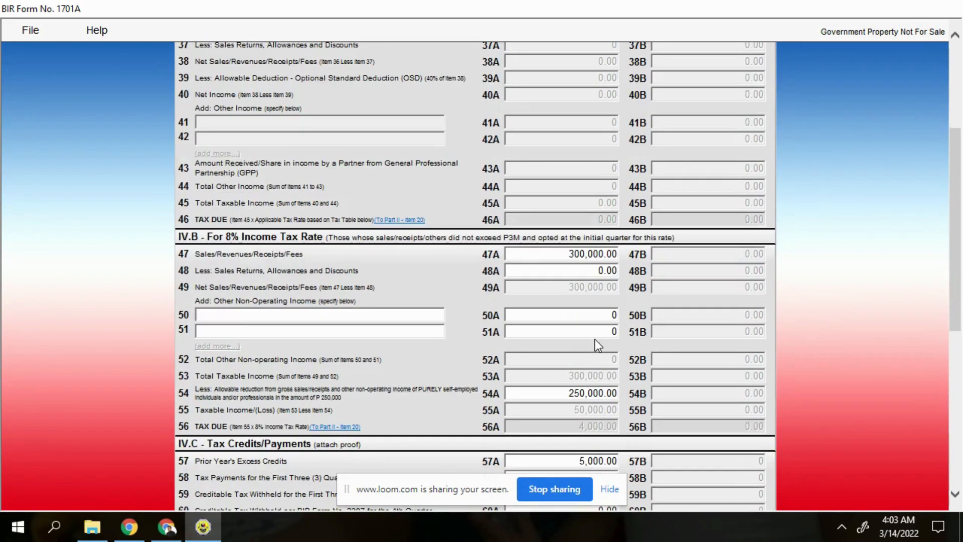
{"action": "scroll", "coordinate": [595, 339], "scroll_direction": "down", "scroll_amount": 3}
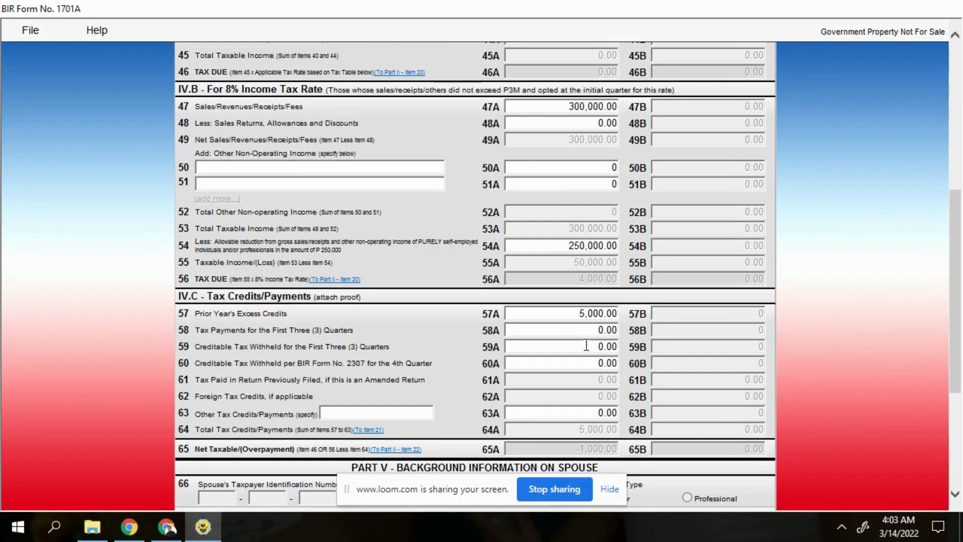
- Set the taxpayer's Prior Year's Excess Credits in item 57A to 0
{"action": "scroll", "coordinate": [586, 346], "scroll_direction": "down", "scroll_amount": 2}
{"action": "left_click", "coordinate": [581, 241]}
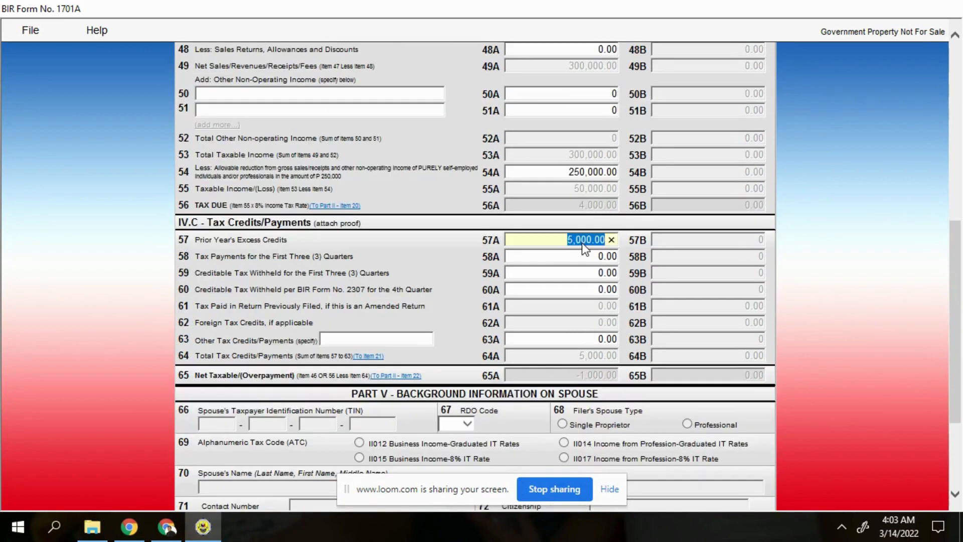
{"action": "type", "text": "0"}
{"action": "left_click", "coordinate": [572, 303]}
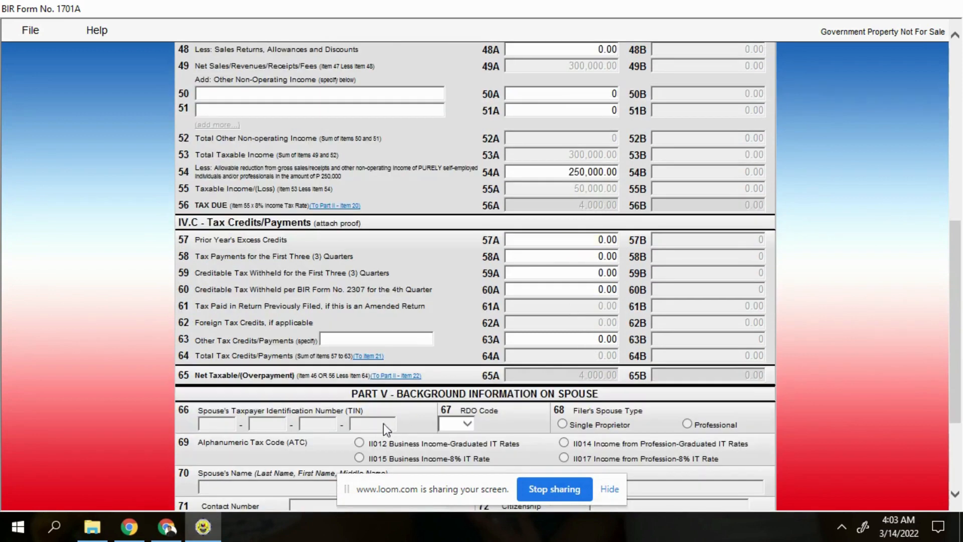
- Return to page 1 and enter 2,000 in item 23A as the portion of tax payable allowed for 2nd installment
{"action": "scroll", "coordinate": [365, 351], "scroll_direction": "down", "scroll_amount": 4}
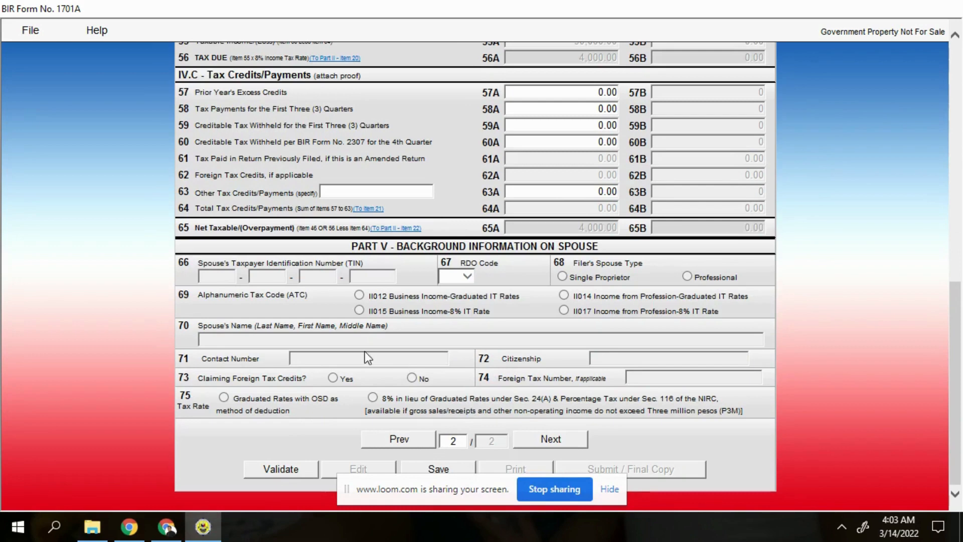
{"action": "left_click", "coordinate": [399, 439]}
{"action": "scroll", "coordinate": [588, 326], "scroll_direction": "up", "scroll_amount": 10}
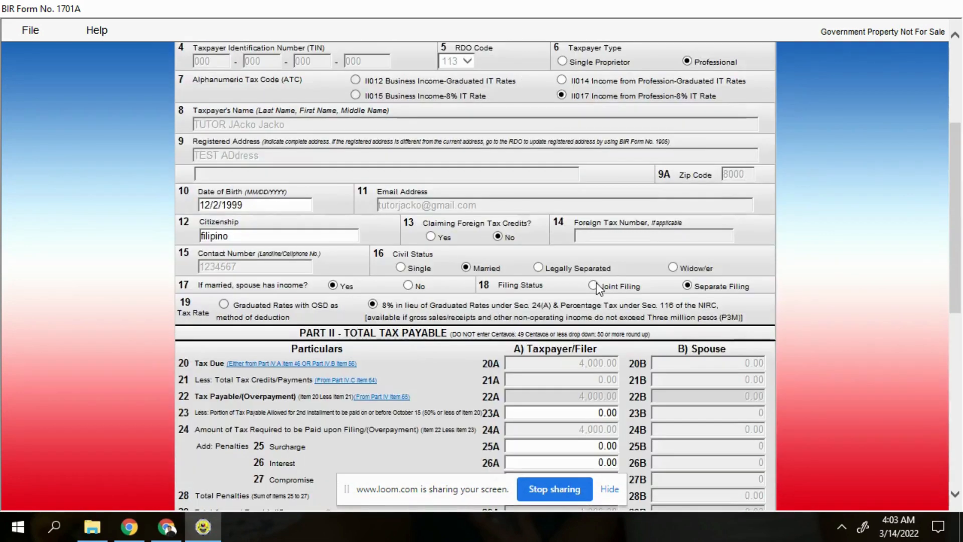
{"action": "scroll", "coordinate": [595, 327], "scroll_direction": "down", "scroll_amount": 3}
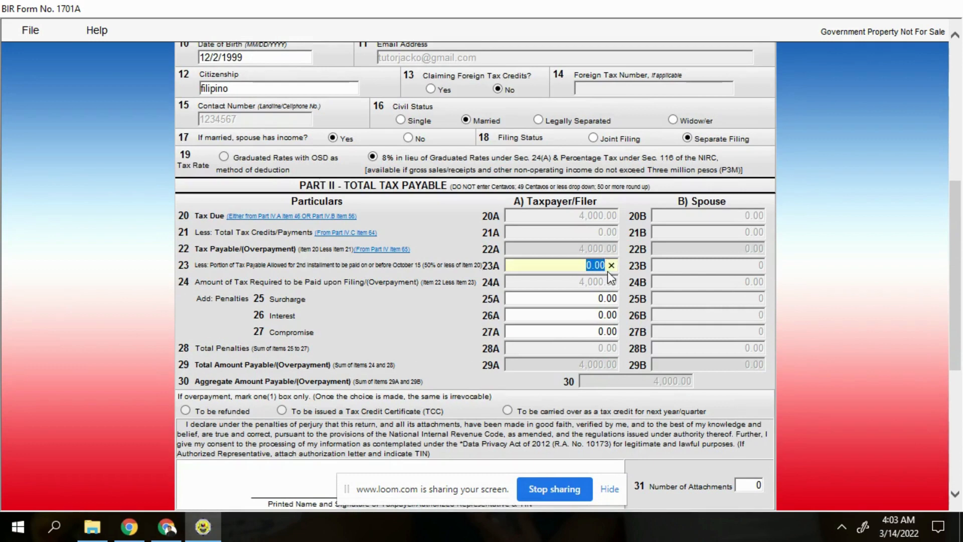
{"action": "type", "text": "2000"}
{"action": "left_click", "coordinate": [559, 304]}
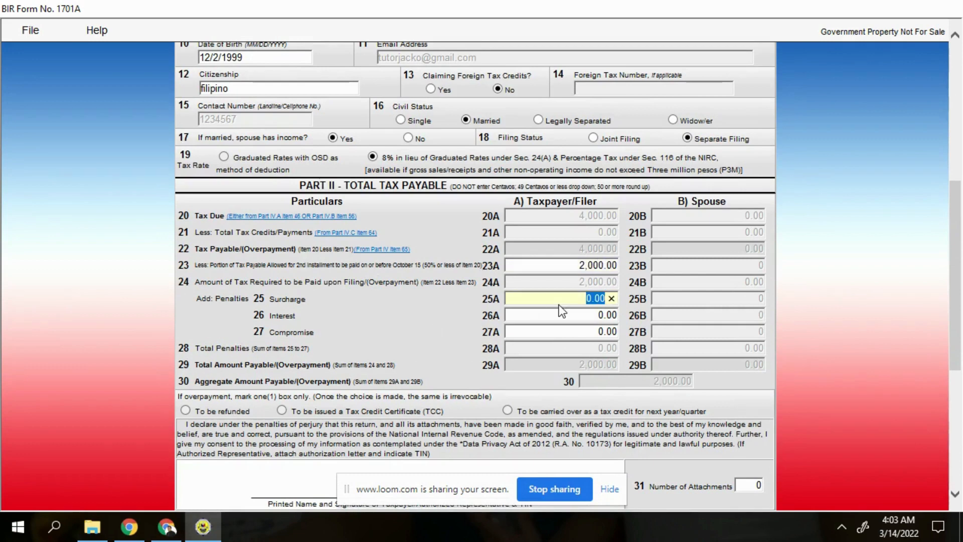
- Validate the completed return and save it
{"action": "scroll", "coordinate": [617, 397], "scroll_direction": "down", "scroll_amount": 6}
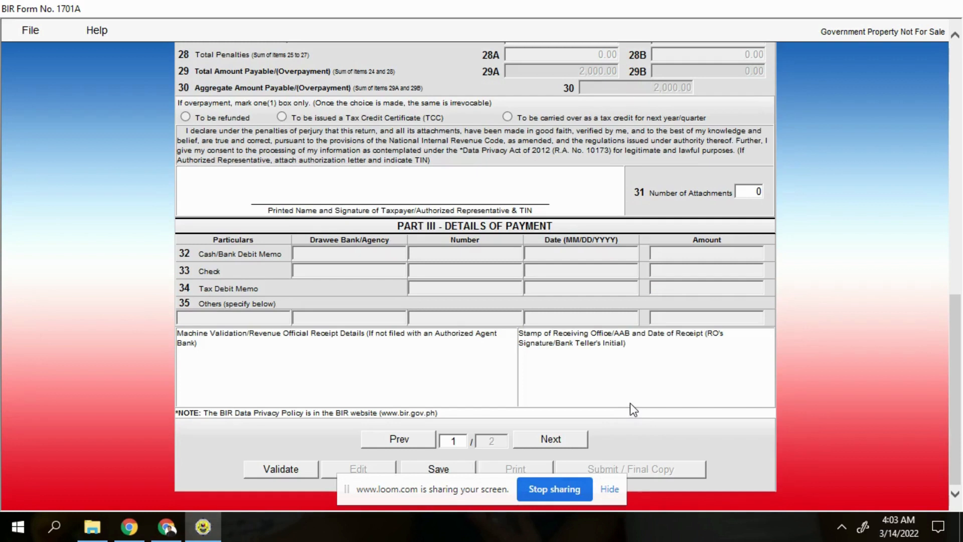
{"action": "left_click", "coordinate": [293, 471]}
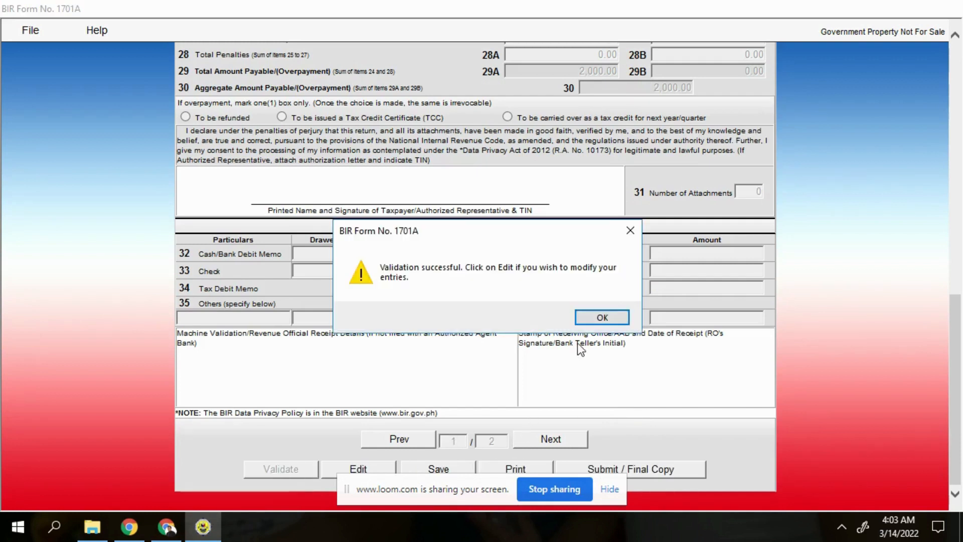
{"action": "left_click", "coordinate": [603, 319]}
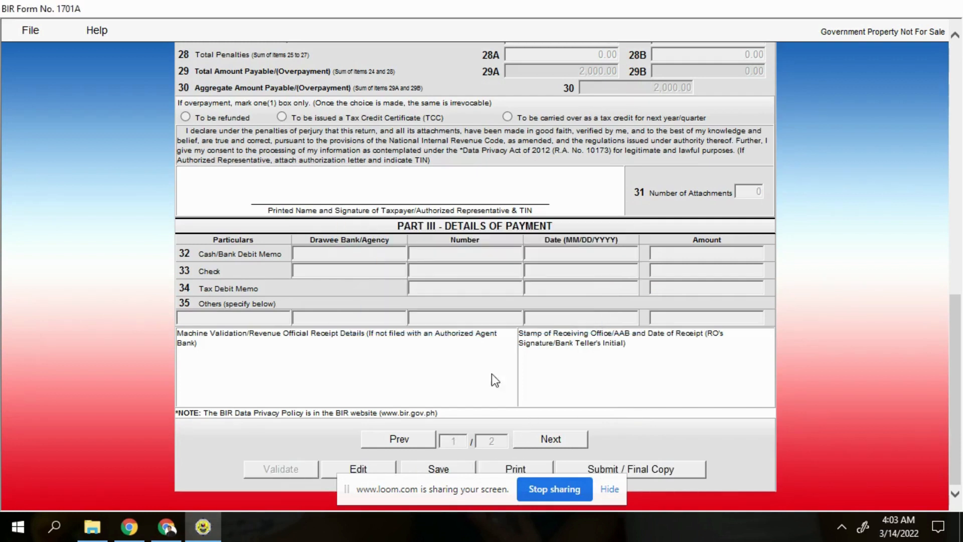
{"action": "left_click", "coordinate": [443, 467]}
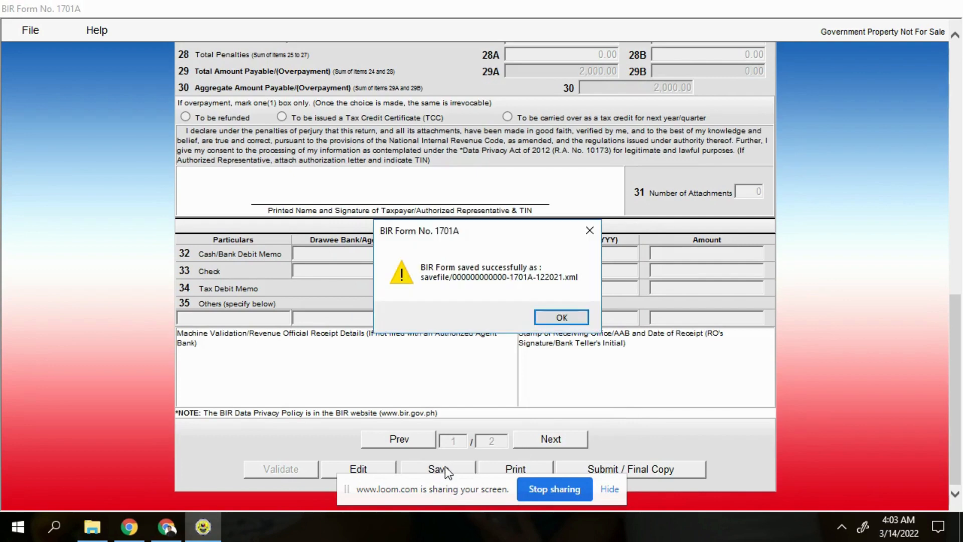
{"action": "left_click", "coordinate": [554, 323]}
{"action": "left_click", "coordinate": [607, 318]}
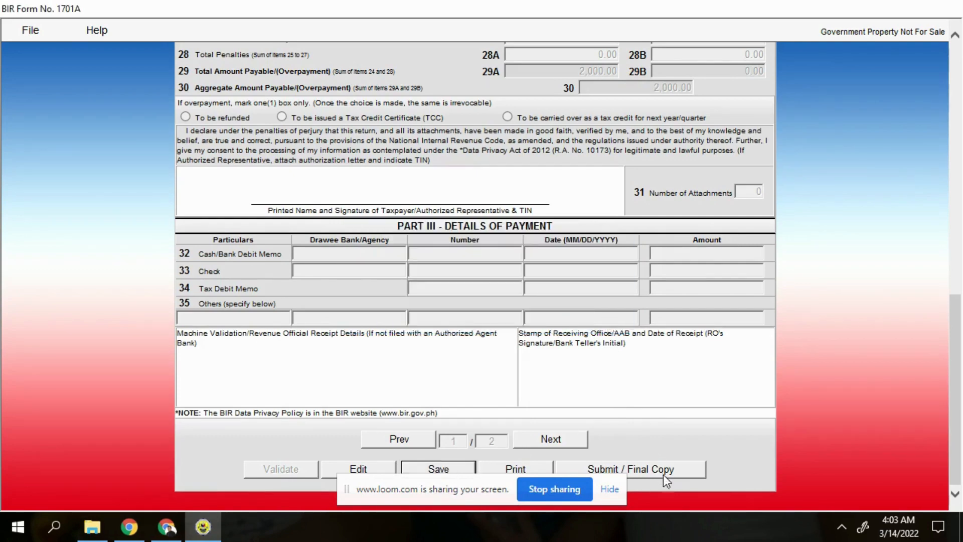
- Submit the final copy of the return, accepting the eBIRForms Terms of Service Agreement
{"action": "scroll", "coordinate": [673, 362], "scroll_direction": "up", "scroll_amount": 7}
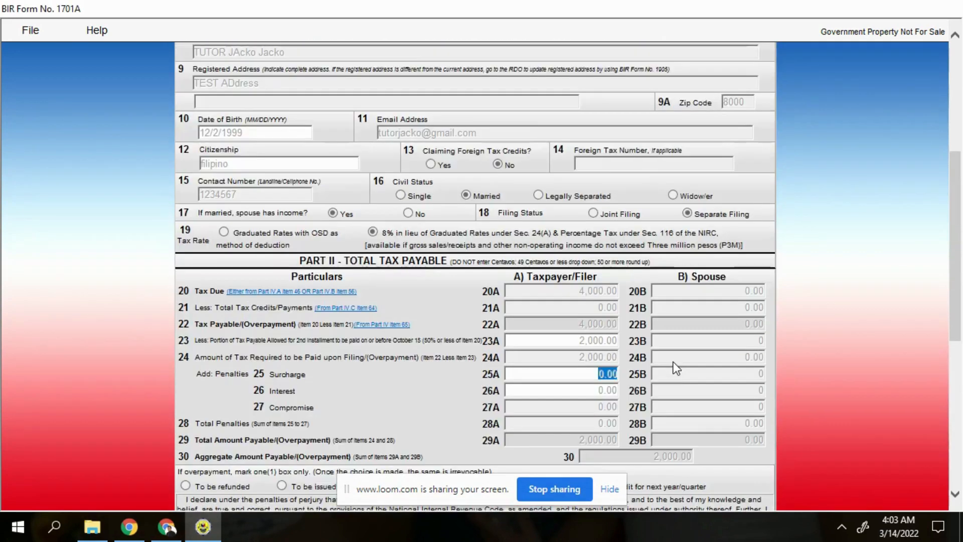
{"action": "scroll", "coordinate": [673, 362], "scroll_direction": "down", "scroll_amount": 7}
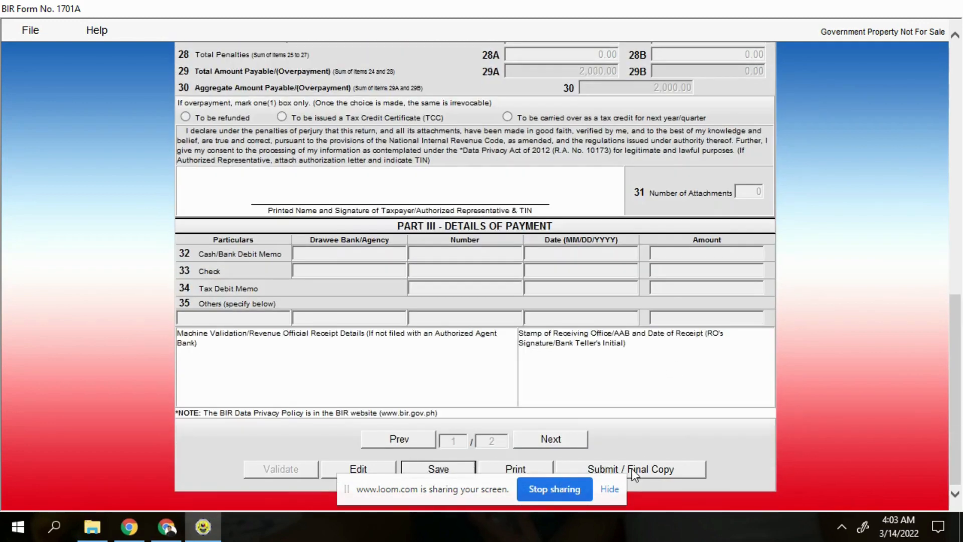
{"action": "left_click", "coordinate": [667, 467]}
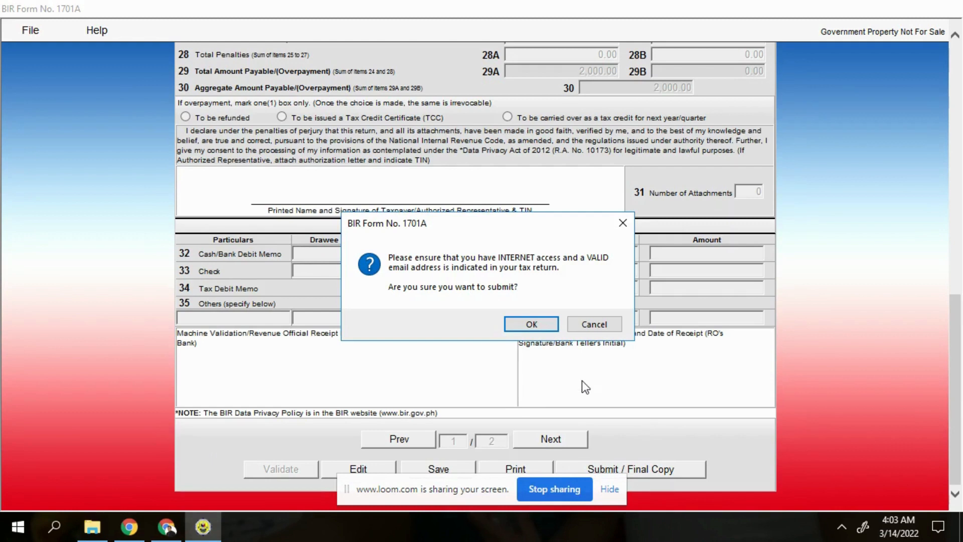
{"action": "left_click", "coordinate": [523, 324]}
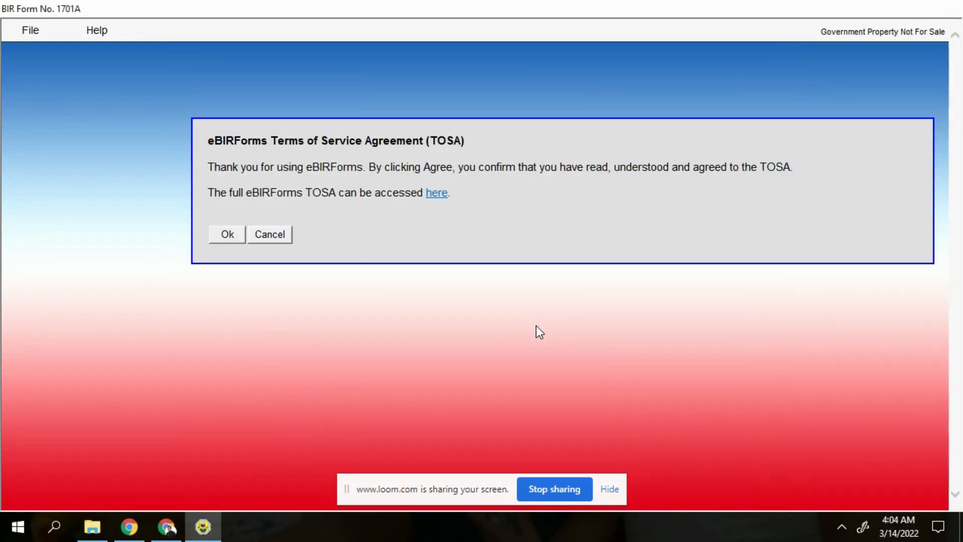
{"action": "left_click", "coordinate": [236, 240]}
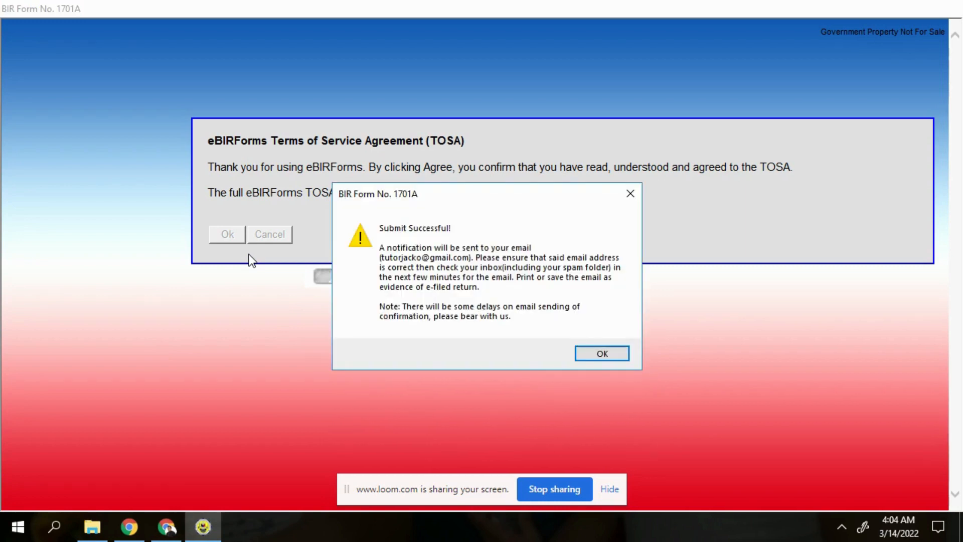
{"action": "left_click", "coordinate": [621, 356]}
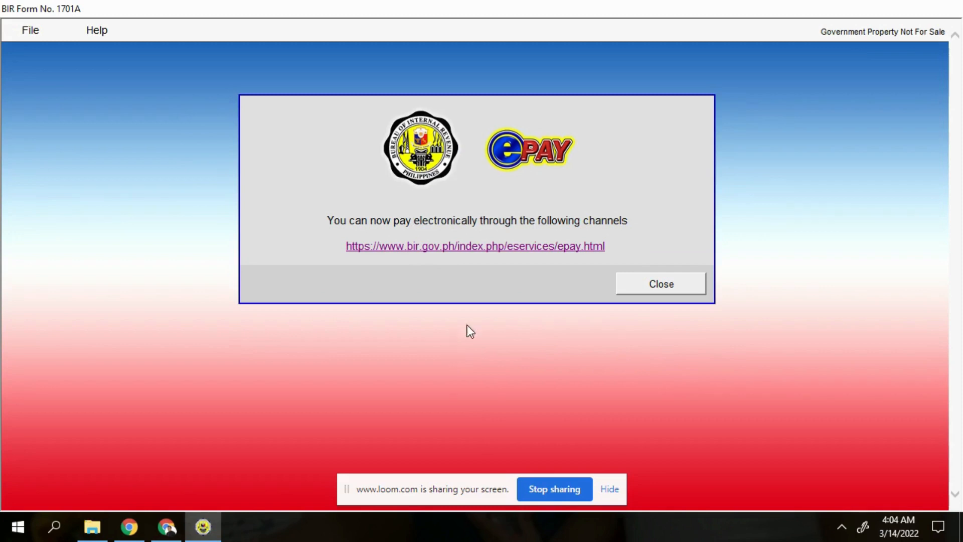
- Open the BIR ePay web page in a maximized browser window and review the available ePayment gateways
{"action": "left_click", "coordinate": [496, 248]}
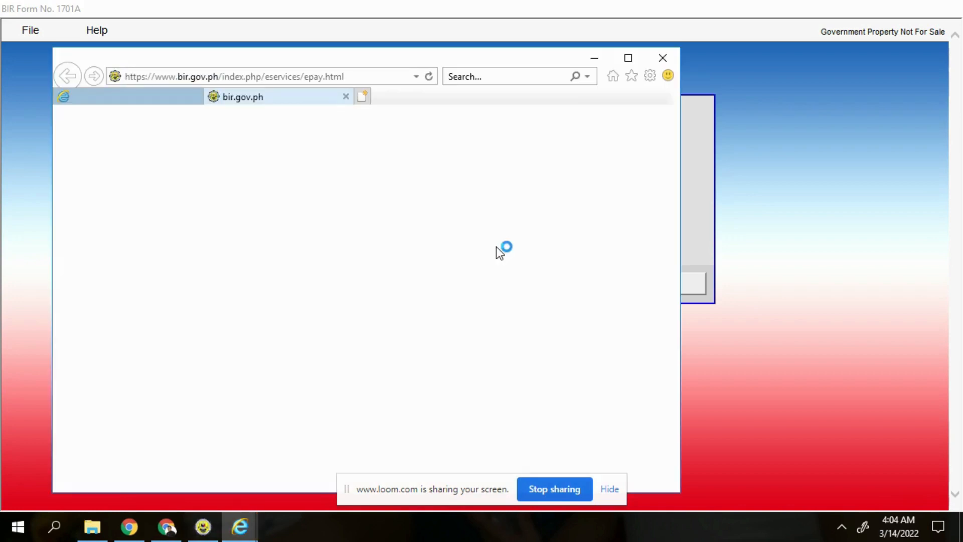
{"action": "left_click", "coordinate": [628, 57]}
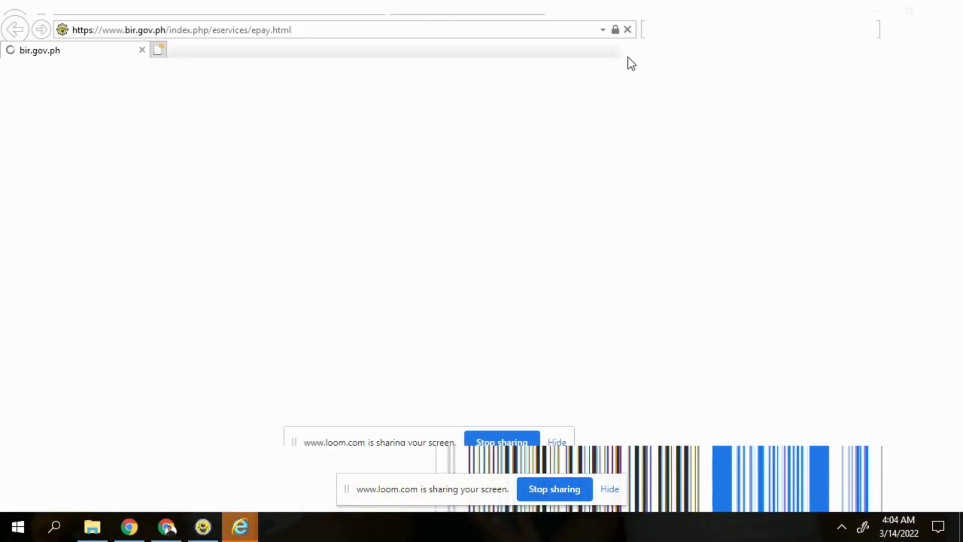
{"action": "scroll", "coordinate": [188, 417], "scroll_direction": "down", "scroll_amount": 5}
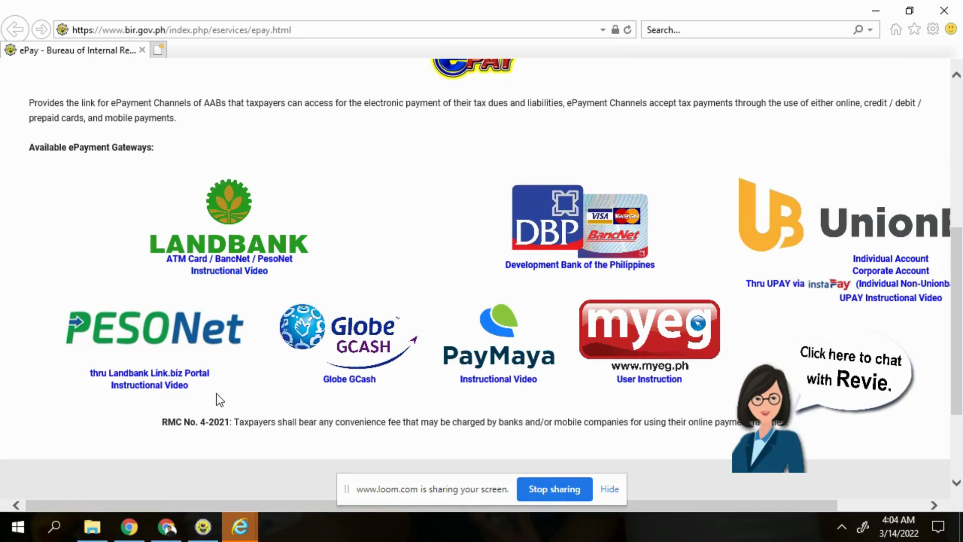
{"action": "scroll", "coordinate": [216, 393], "scroll_direction": "down", "scroll_amount": 1}
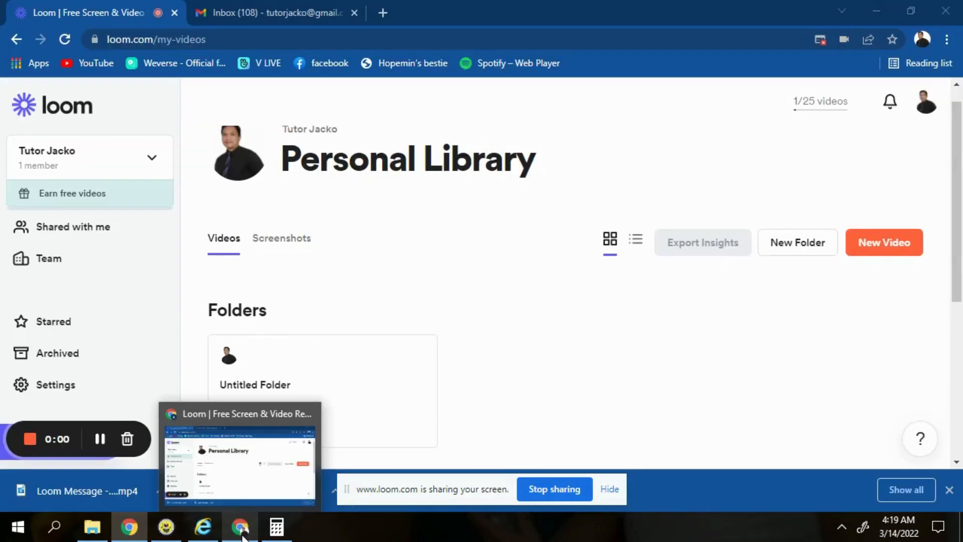
- Switch to the Gmail inbox in Chrome and open the Tax Return Receipt Confirmation email from ebirforms-noreply
{"action": "left_click", "coordinate": [281, 419]}
{"action": "left_click", "coordinate": [254, 14]}
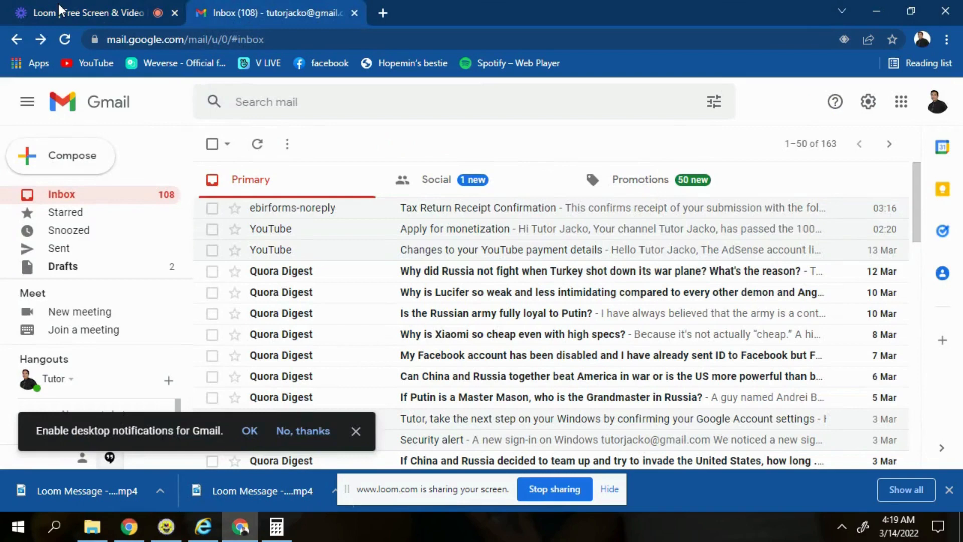
{"action": "left_click", "coordinate": [59, 5]}
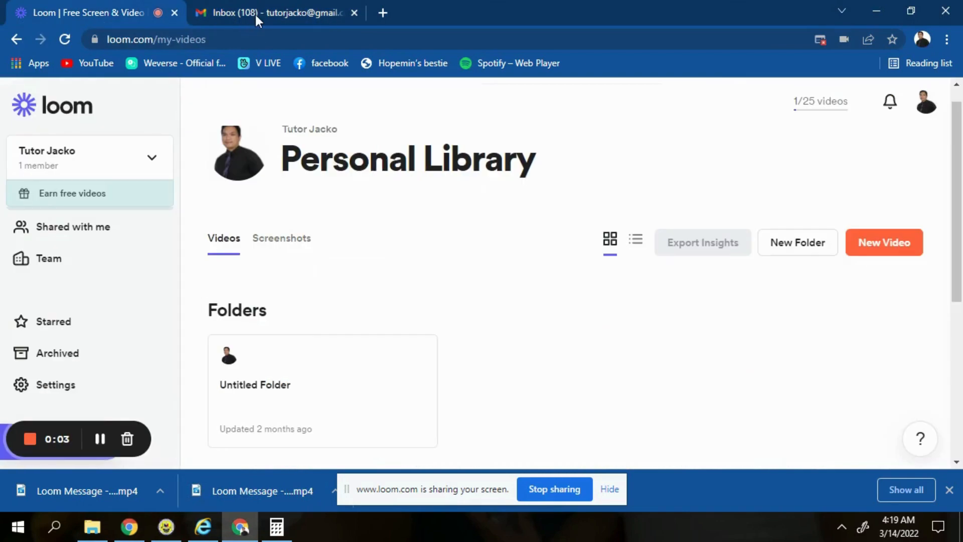
{"action": "left_click", "coordinate": [255, 14]}
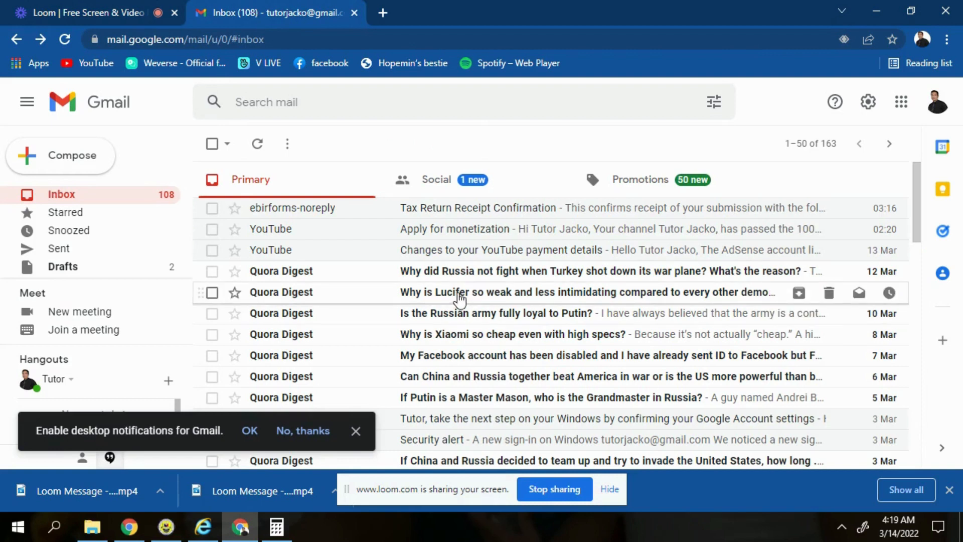
{"action": "left_click", "coordinate": [480, 216]}
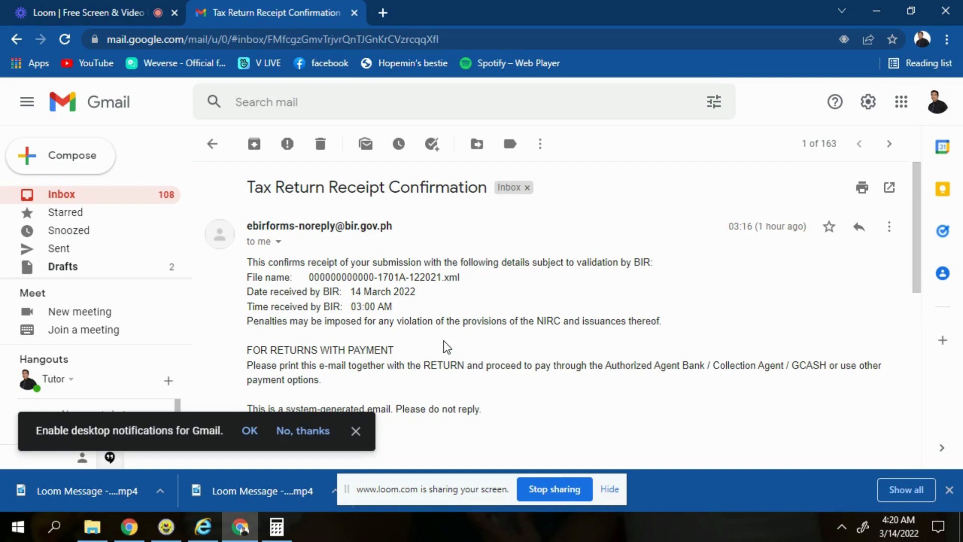
- Read through the Tax Return Receipt Confirmation email, including the submission details, payment instructions and disclaimer
{"action": "scroll", "coordinate": [444, 341], "scroll_direction": "down", "scroll_amount": 2}
{"action": "scroll", "coordinate": [447, 339], "scroll_direction": "up", "scroll_amount": 2}
{"action": "scroll", "coordinate": [451, 346], "scroll_direction": "down", "scroll_amount": 3}
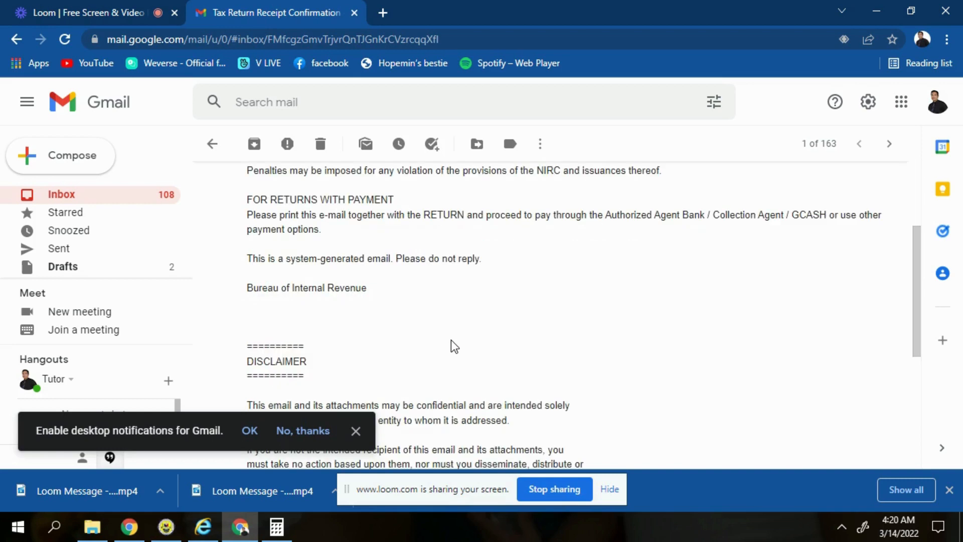
{"action": "scroll", "coordinate": [453, 338], "scroll_direction": "down", "scroll_amount": 5}
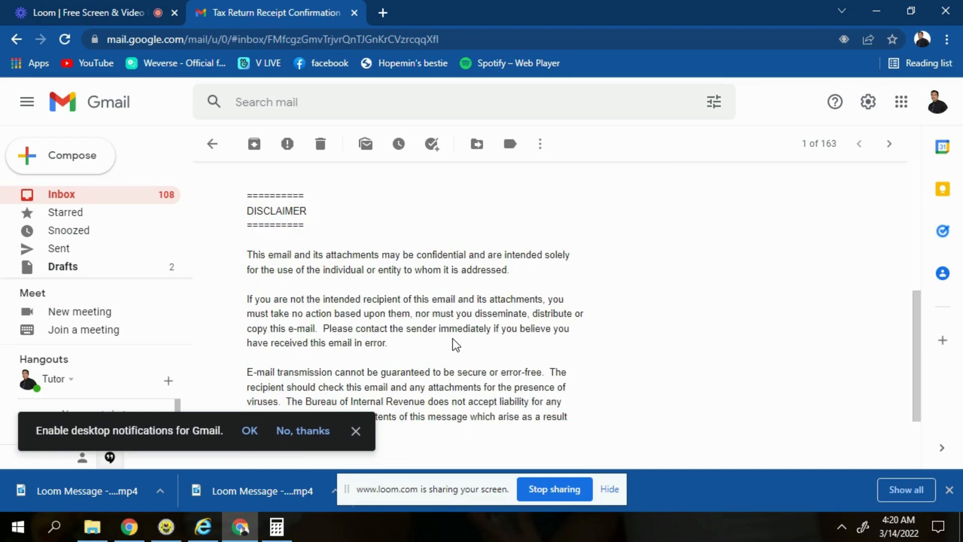
{"action": "scroll", "coordinate": [456, 339], "scroll_direction": "up", "scroll_amount": 7}
{"action": "scroll", "coordinate": [459, 345], "scroll_direction": "up", "scroll_amount": 1}
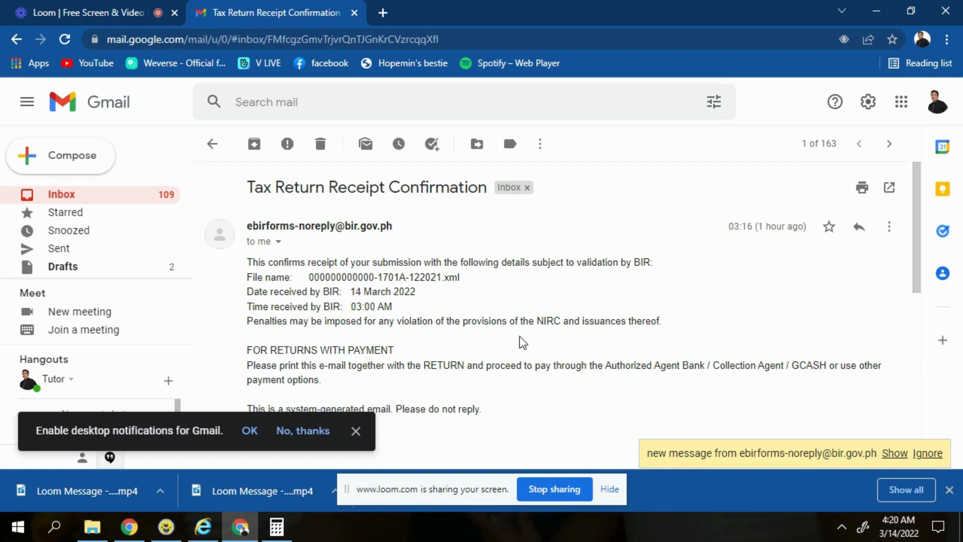
{"action": "scroll", "coordinate": [521, 340], "scroll_direction": "down", "scroll_amount": 3}
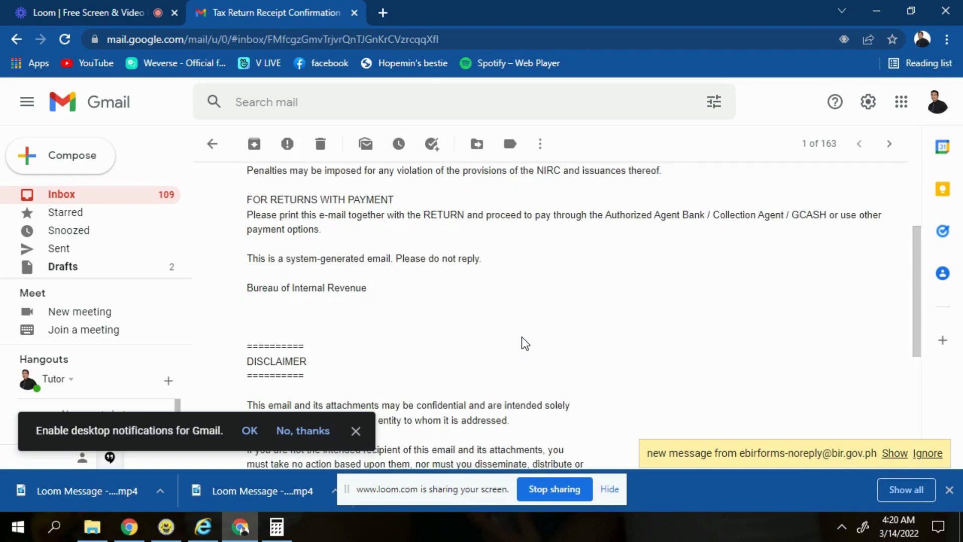
{"action": "scroll", "coordinate": [522, 336], "scroll_direction": "up", "scroll_amount": 3}
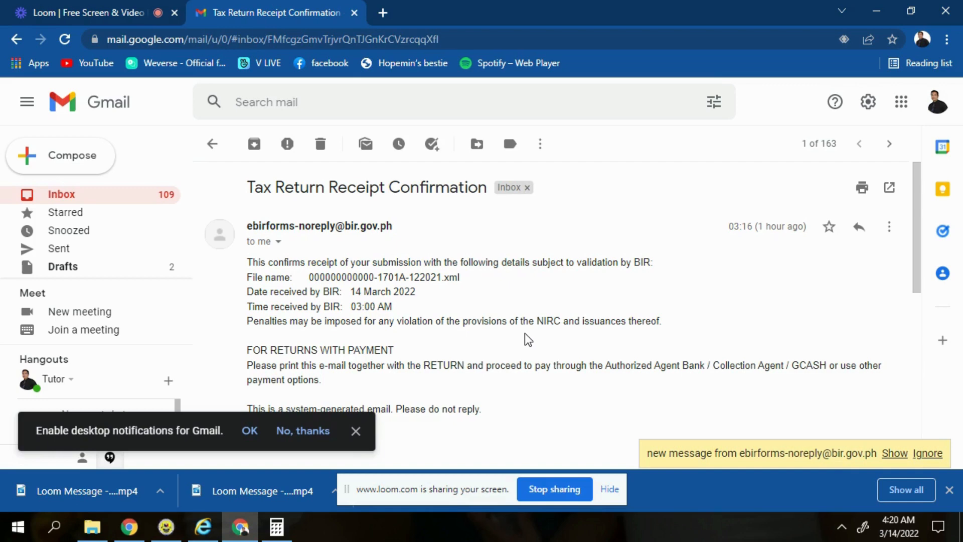
{"action": "scroll", "coordinate": [526, 331], "scroll_direction": "down", "scroll_amount": 10}
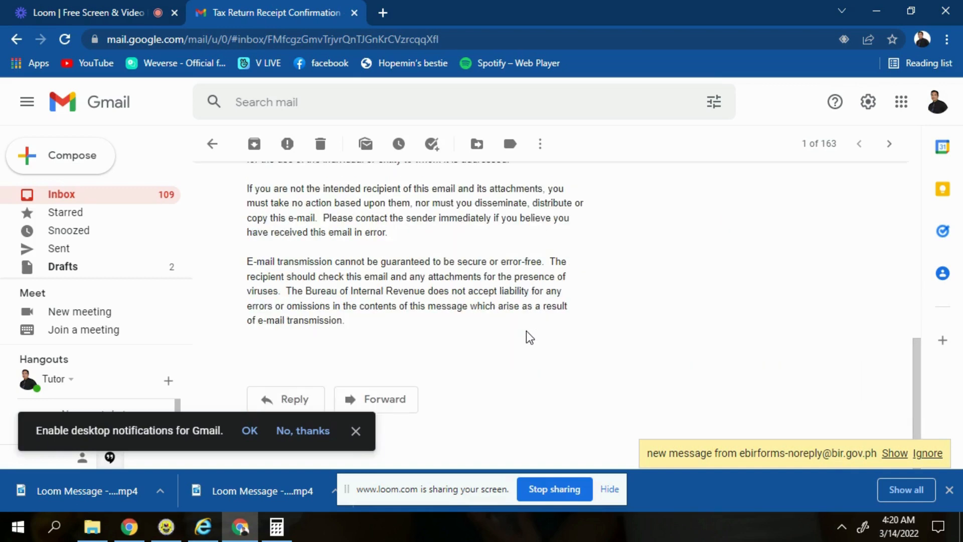
{"action": "scroll", "coordinate": [554, 307], "scroll_direction": "up", "scroll_amount": 10}
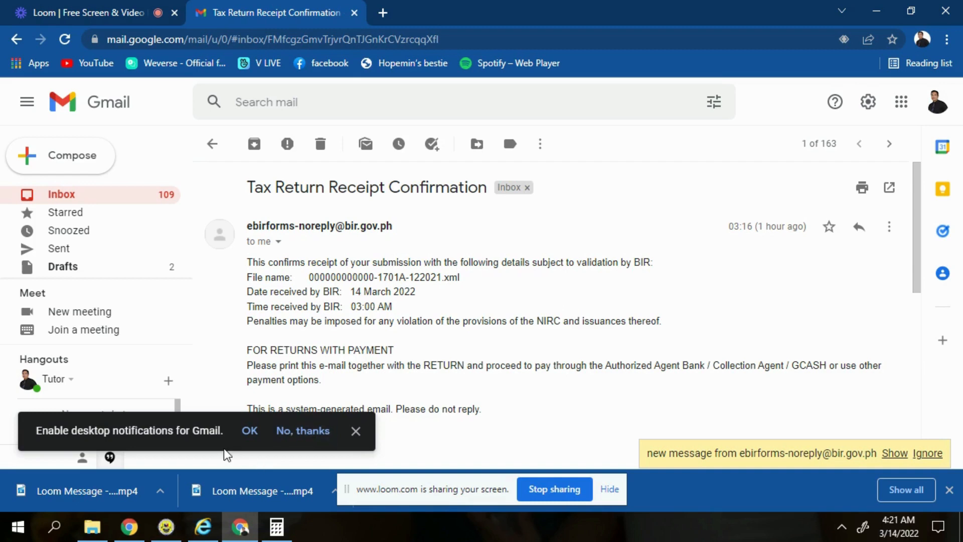
{"action": "left_click", "coordinate": [120, 7]}
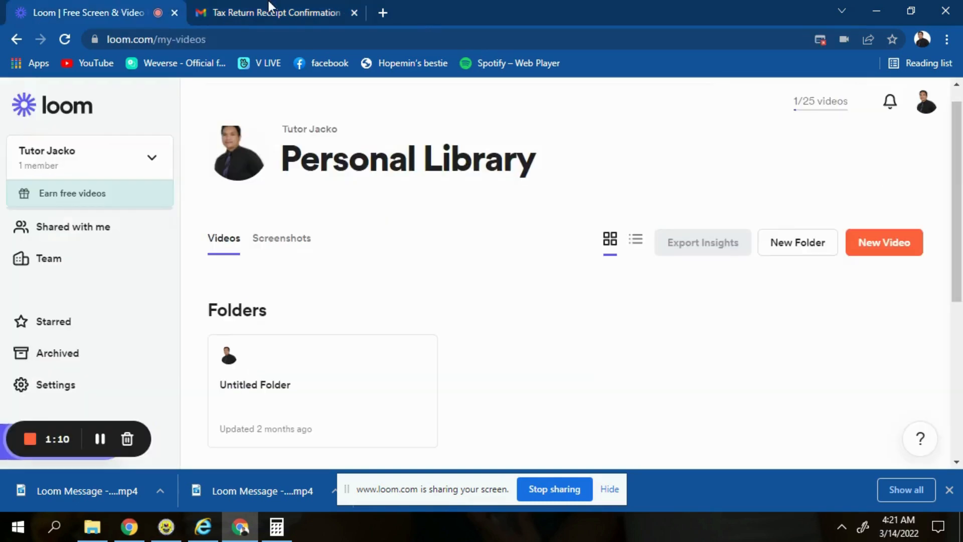
{"action": "left_click", "coordinate": [269, 6]}
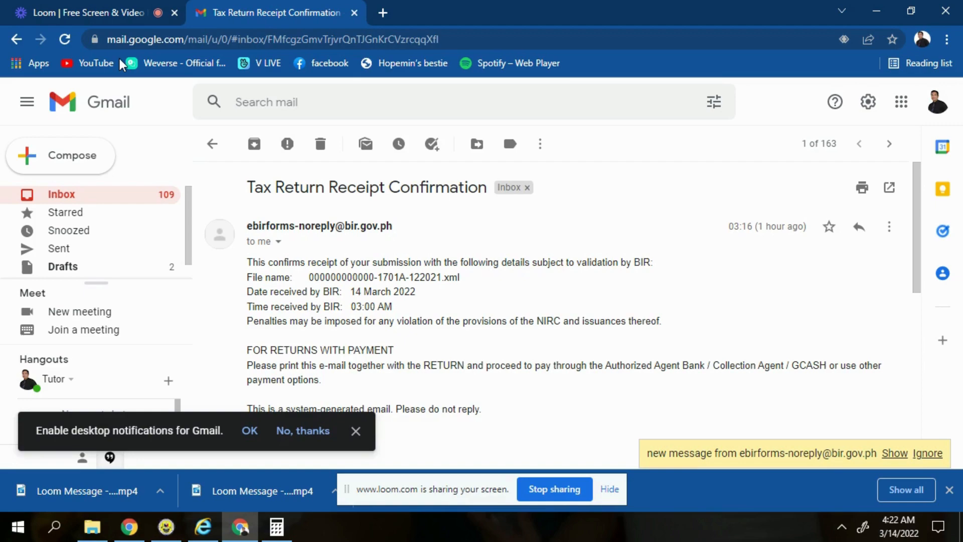
{"action": "left_click", "coordinate": [27, 438]}
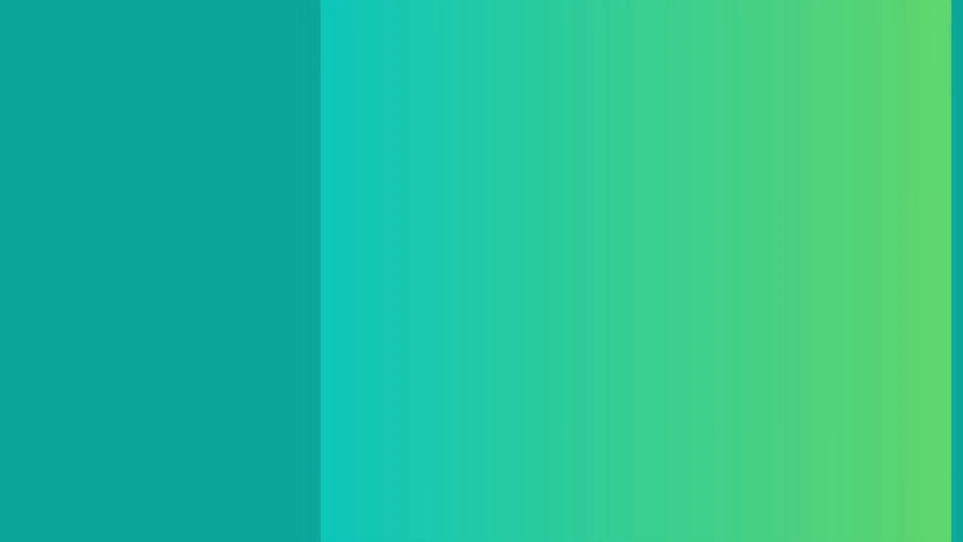